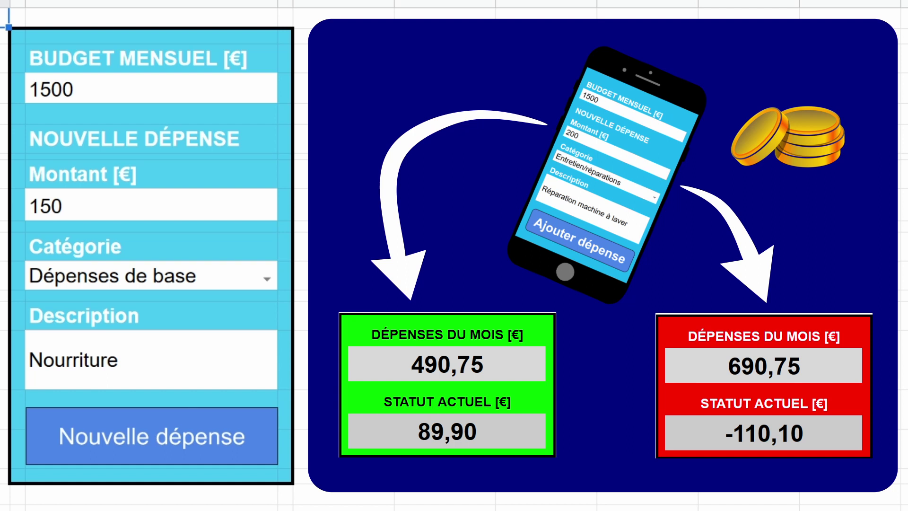
Step: Draw a thick outer border around the block of cells below the entry form
scroll(454, 264, "down", 3)
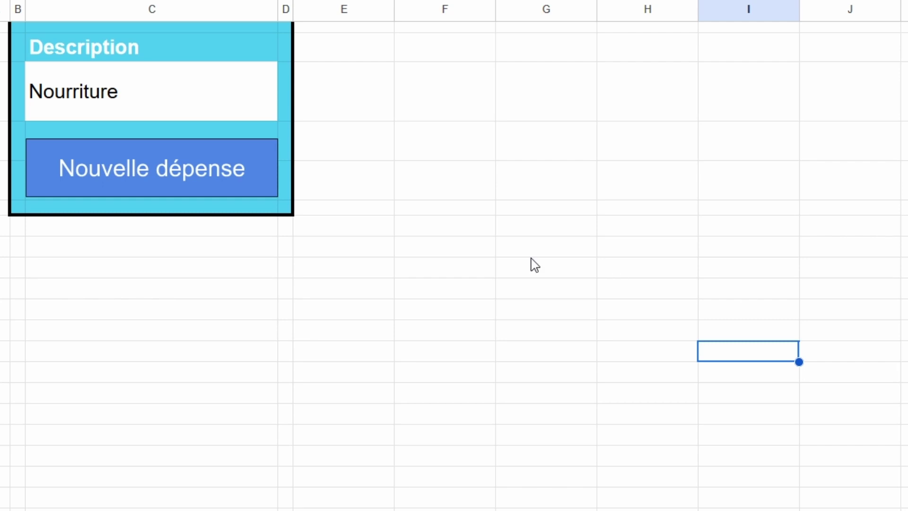
left_click(21, 251)
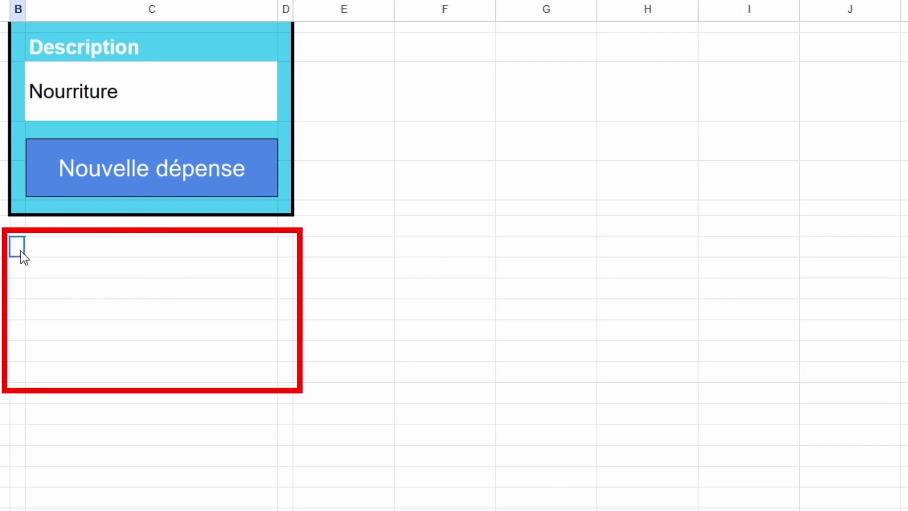
left_click_drag(21, 252, 278, 375)
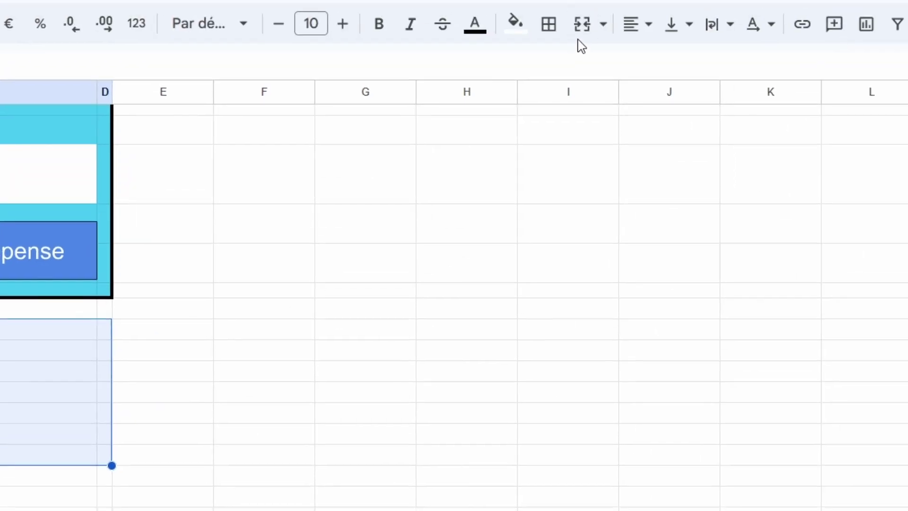
left_click(549, 26)
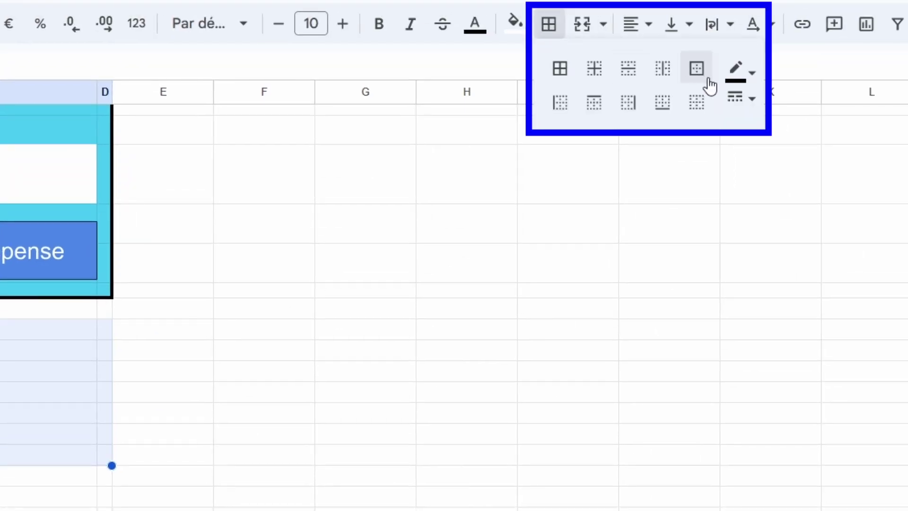
left_click(741, 97)
left_click(746, 100)
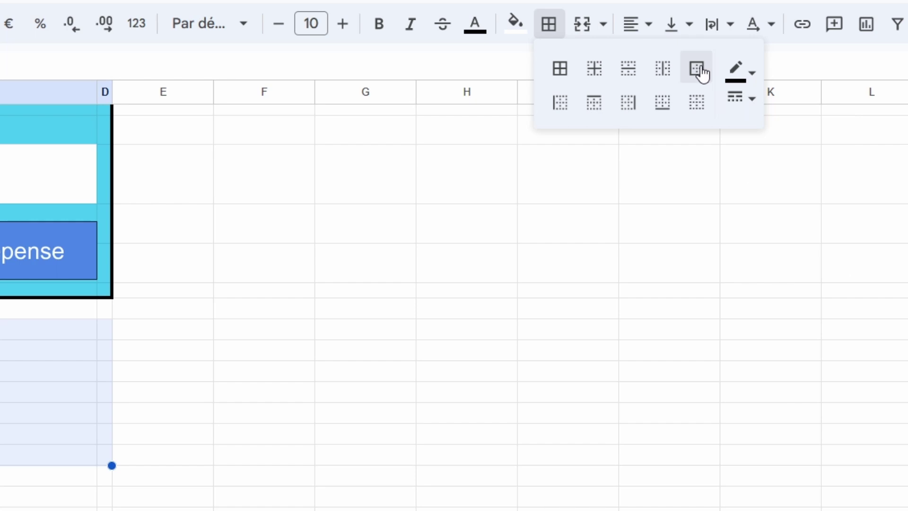
left_click(697, 70)
left_click(396, 499)
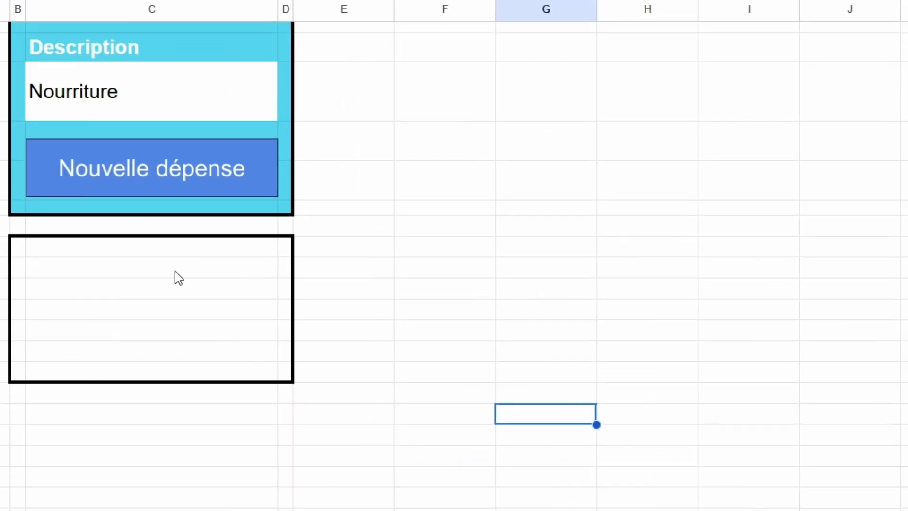
Step: Enter the labels 'DÉPENSES DU MOIS [€]' and 'STATUS ACTUEL [€]' inside the box
left_click(175, 272)
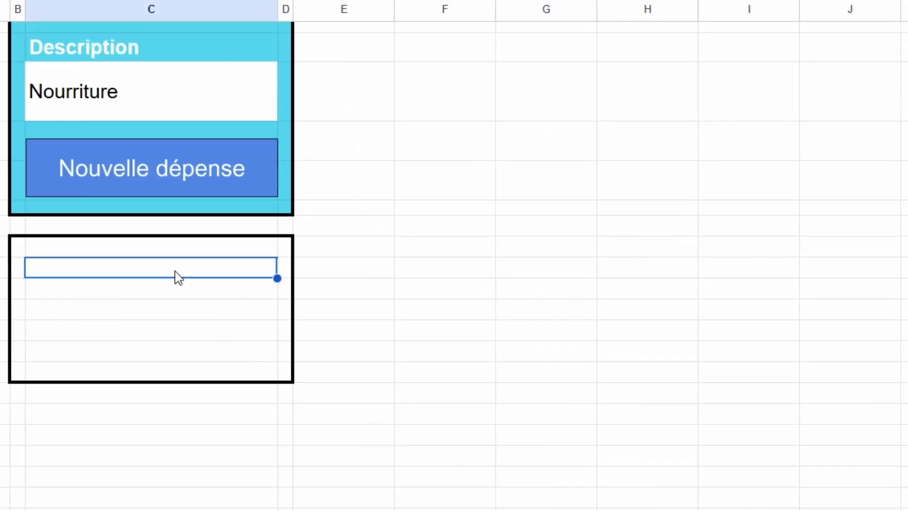
type("D")
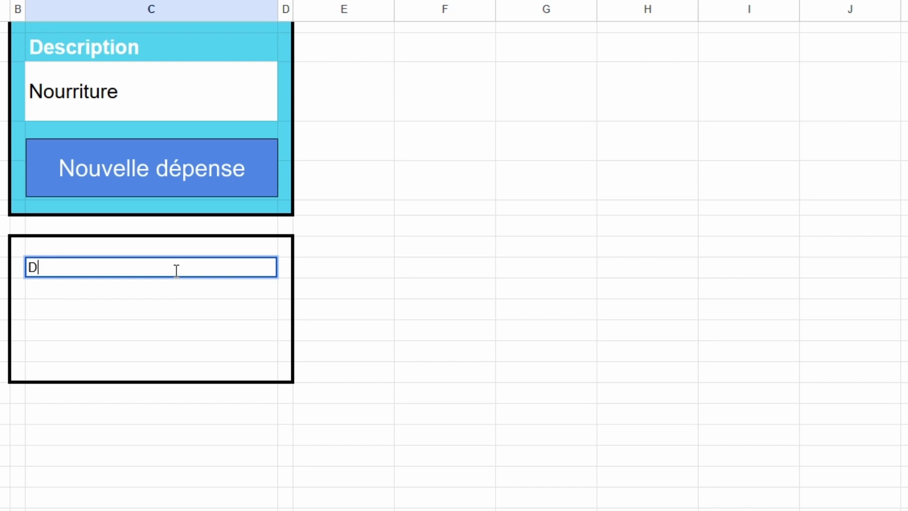
type("ÉPENSES DU MOIS [")
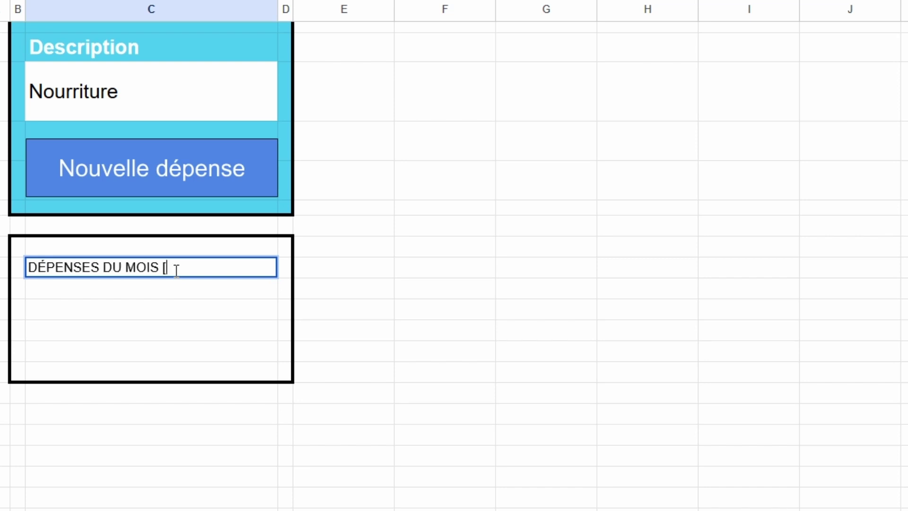
type("€]")
key("Return")
type("STATUS ACTUEL [€]")
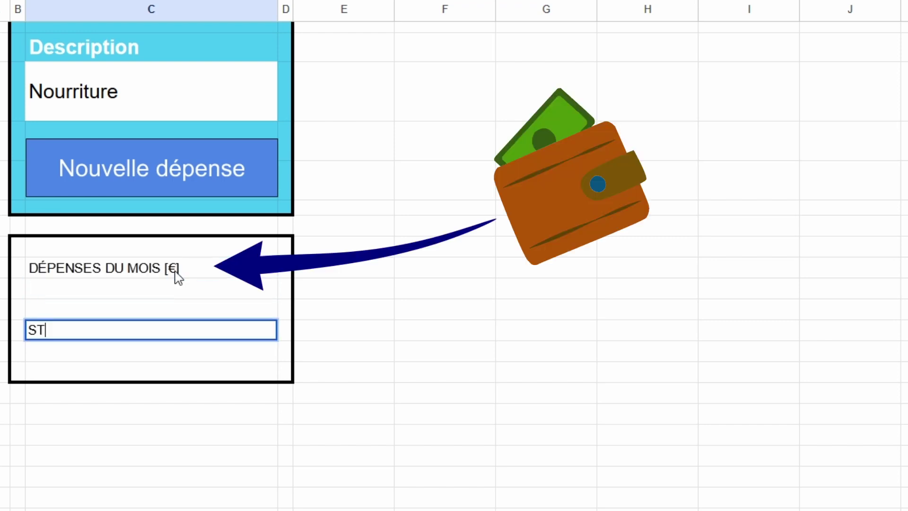
key("Return")
left_click_drag(176, 274, 182, 351)
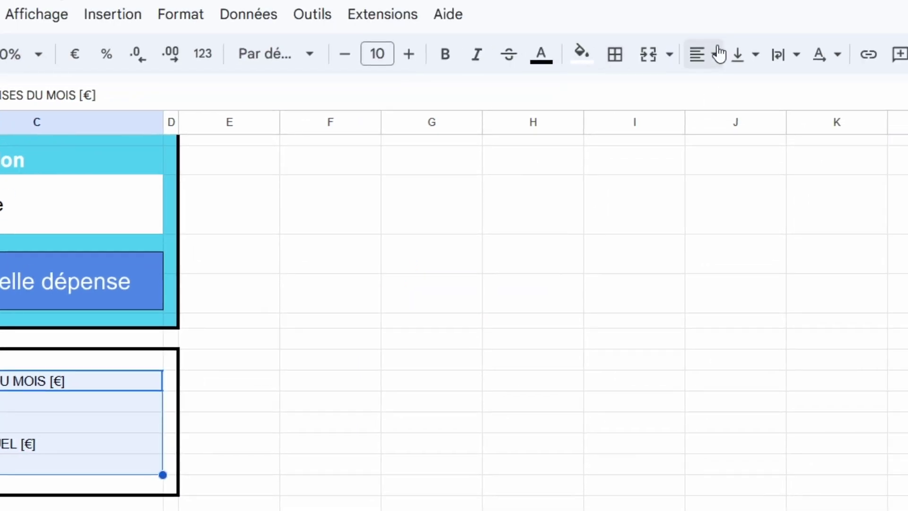
Step: Centre the box headings and enlarge them to font size 13
left_click(713, 55)
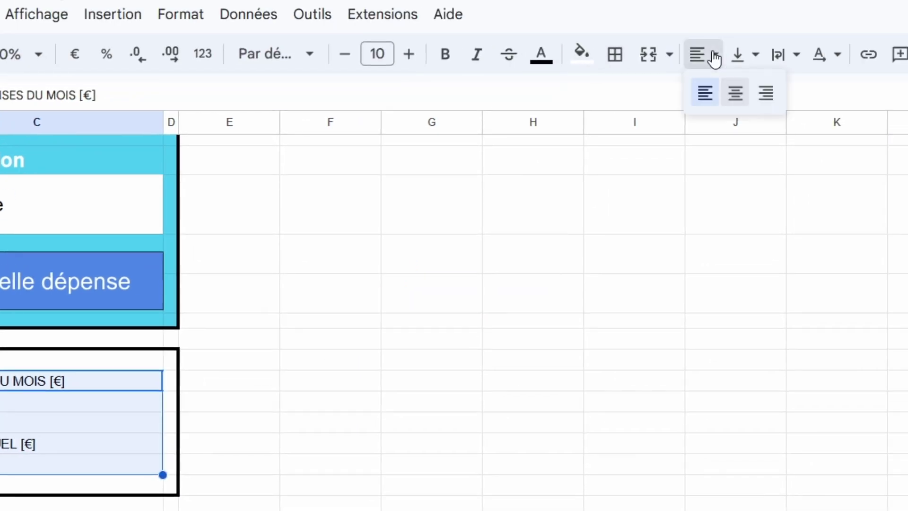
left_click(733, 94)
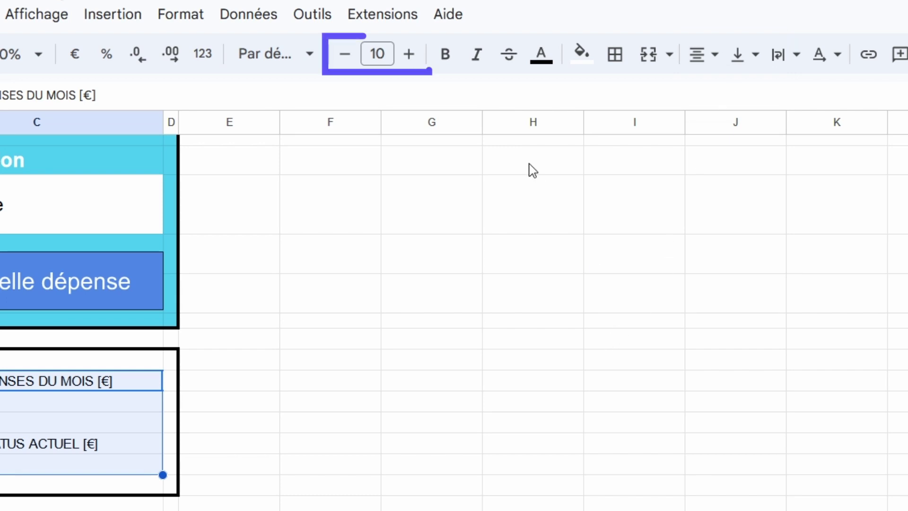
left_click(409, 54)
left_click(409, 54)
left_click(409, 54)
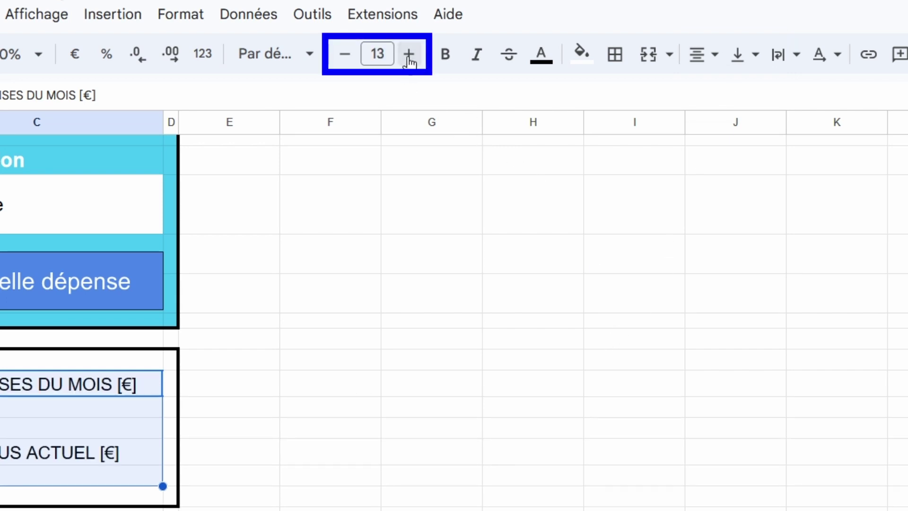
Step: Correct the heading to read 'STATUT ACTUEL [€]'
left_click(45, 454)
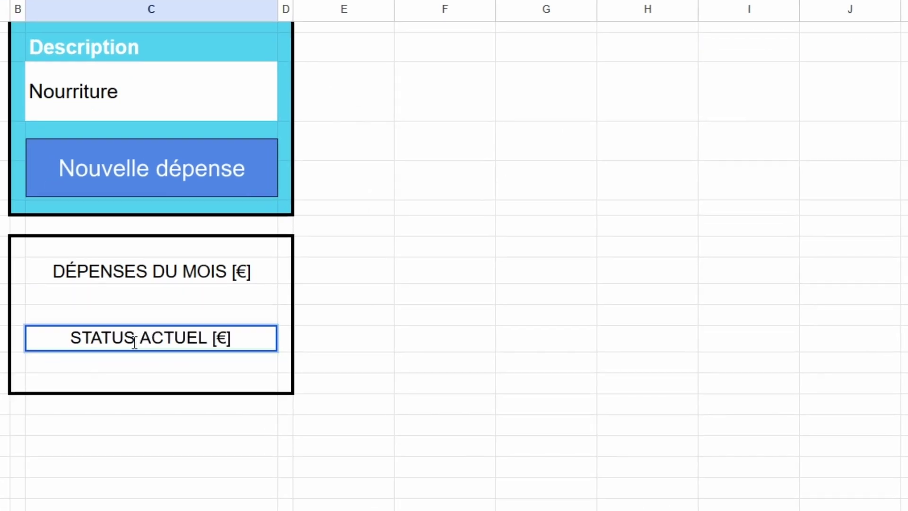
key("BackSpace")
type("T")
key("Return")
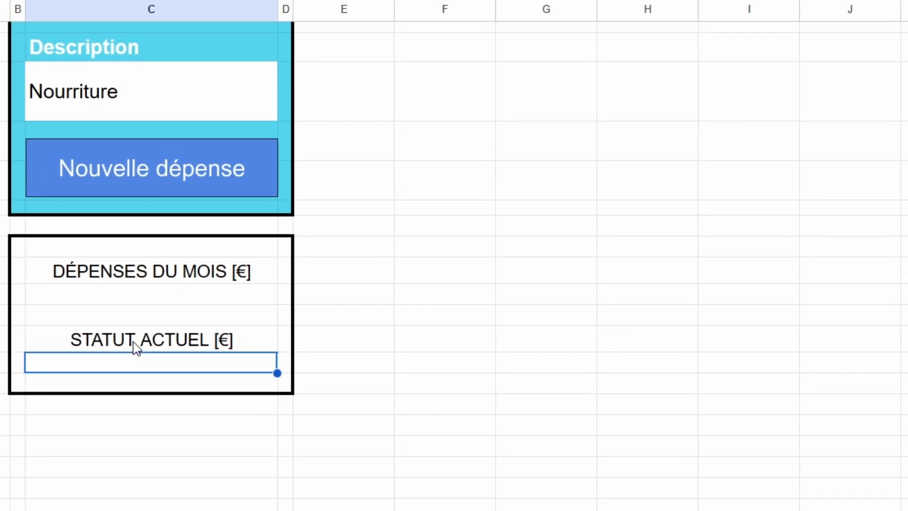
Step: Fill the two value cells under the headings grey and adjust their row heights
left_click(163, 297)
left_click(169, 364, "ctrl")
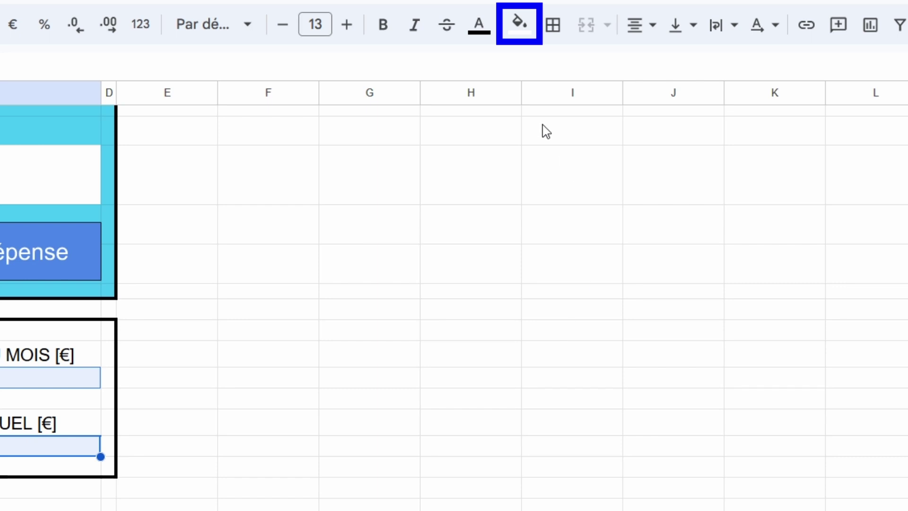
left_click(520, 24)
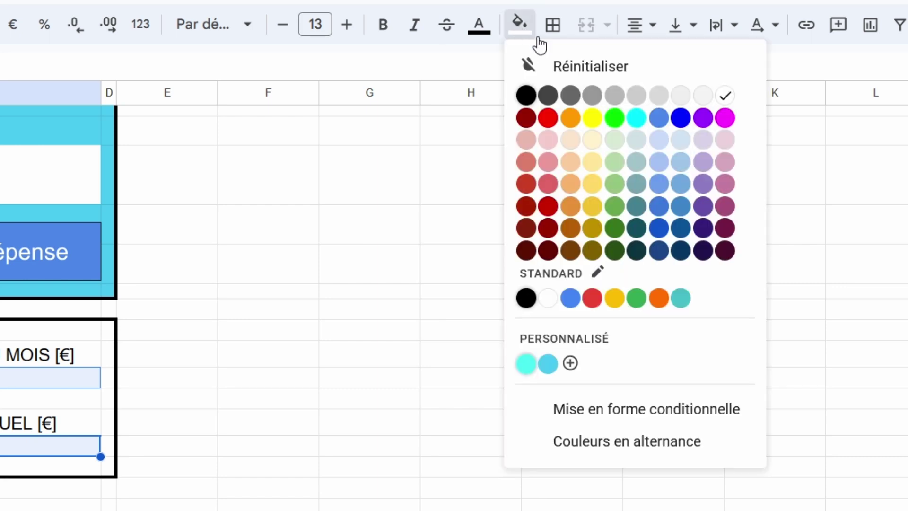
left_click(639, 95)
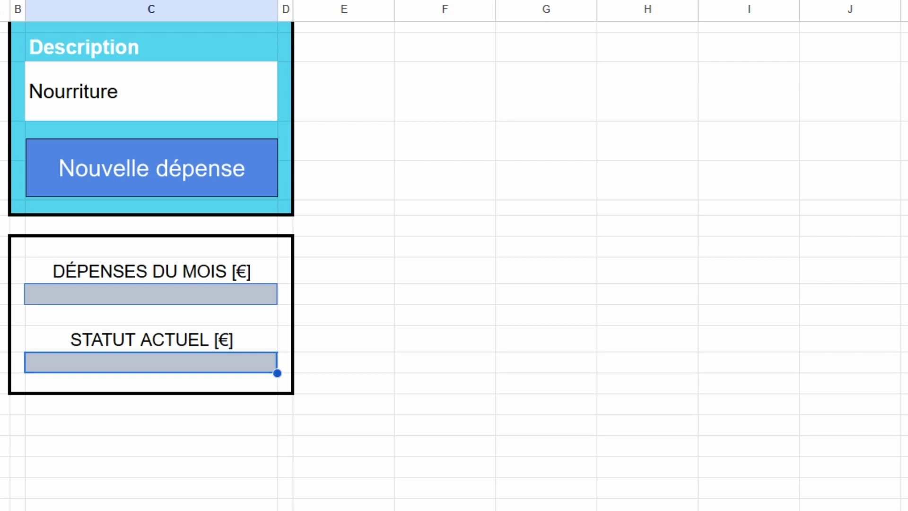
left_click(5, 246)
left_click(5, 405, "ctrl")
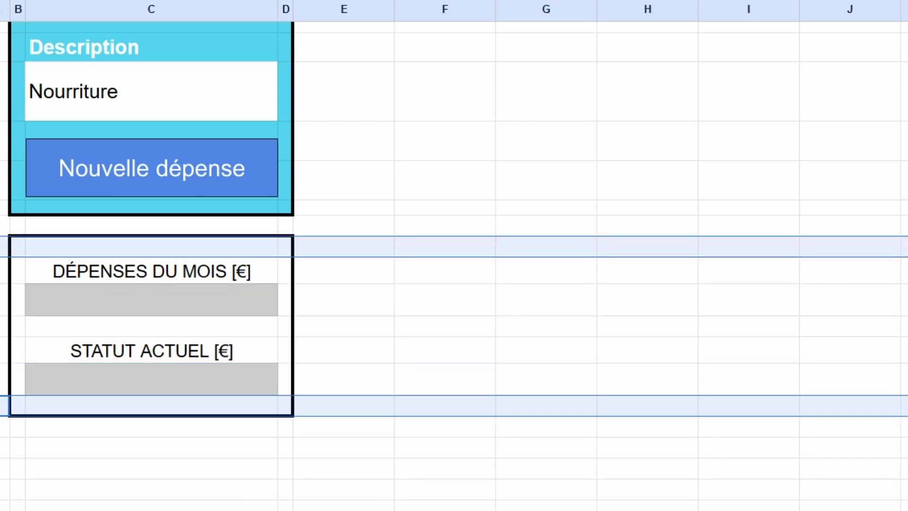
left_click_drag(5, 257, 5, 248)
Step: Make both headings bold
left_click(150, 260)
left_click(149, 339, "ctrl")
key("ctrl+b")
left_click(445, 408)
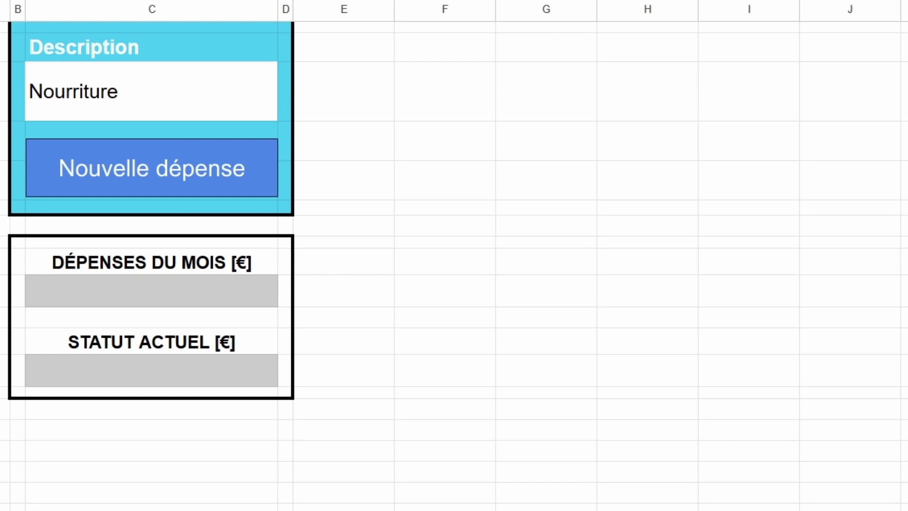
Step: Start typing =SOMME.SI( in the grey cell under DÉPENSES DU MOIS [€]
left_click(243, 280)
type("=")
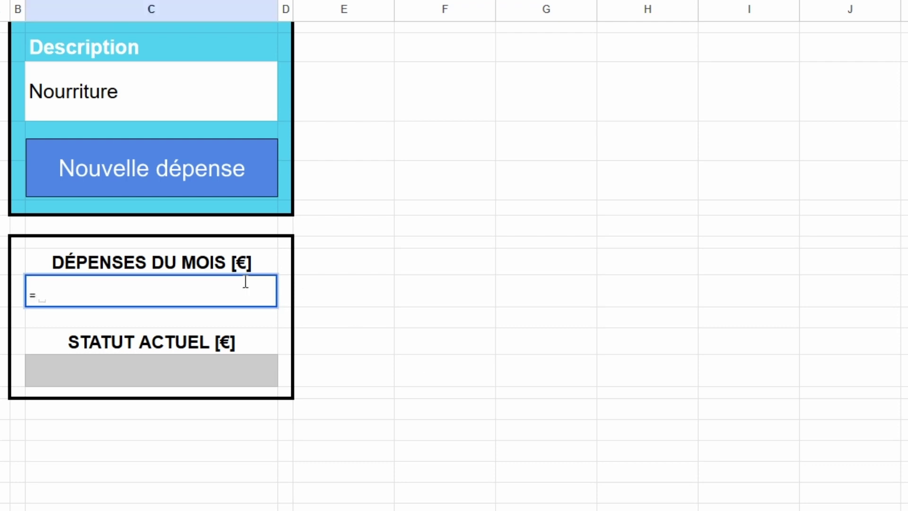
type("SOMME.SI")
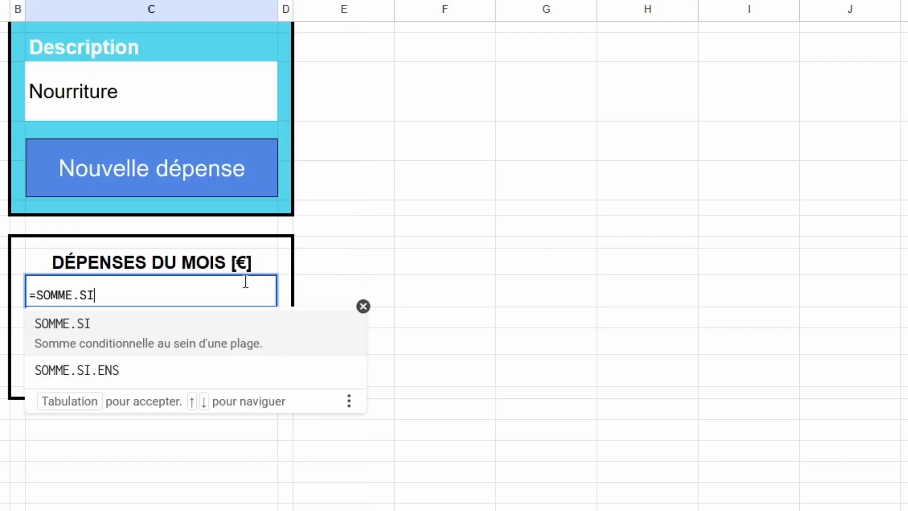
type("(")
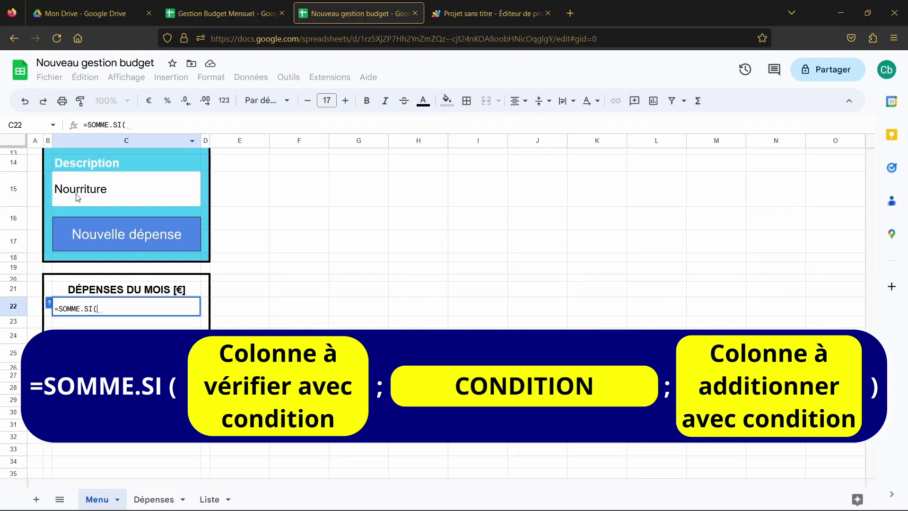
Step: Complete SOMME.SI with 'Dépenses'!B:B, criterion MOIS(AUJOURDHUI()) and sum range 'Dépenses'!C:C
left_click(153, 499)
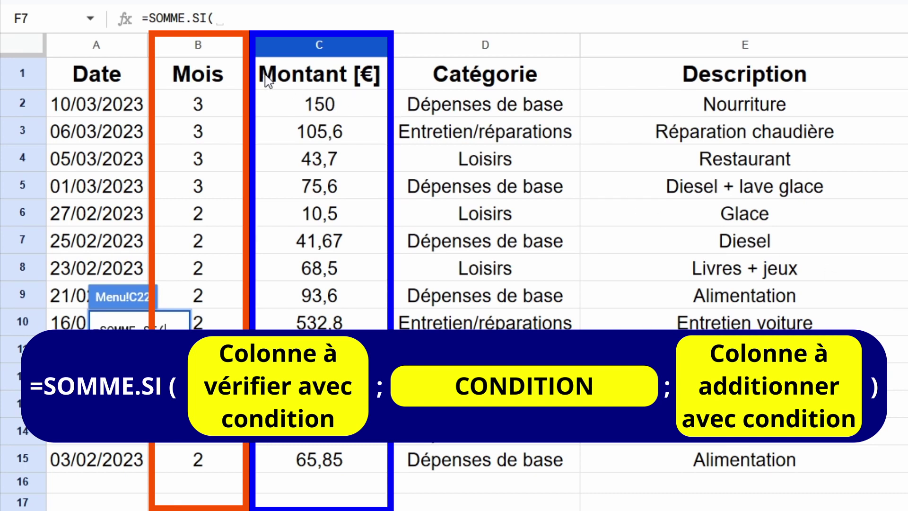
left_click(209, 52)
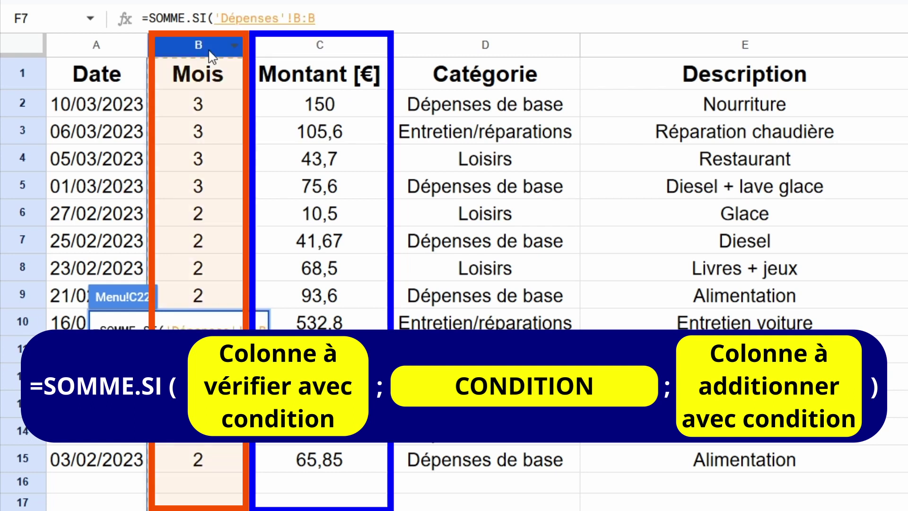
type(";")
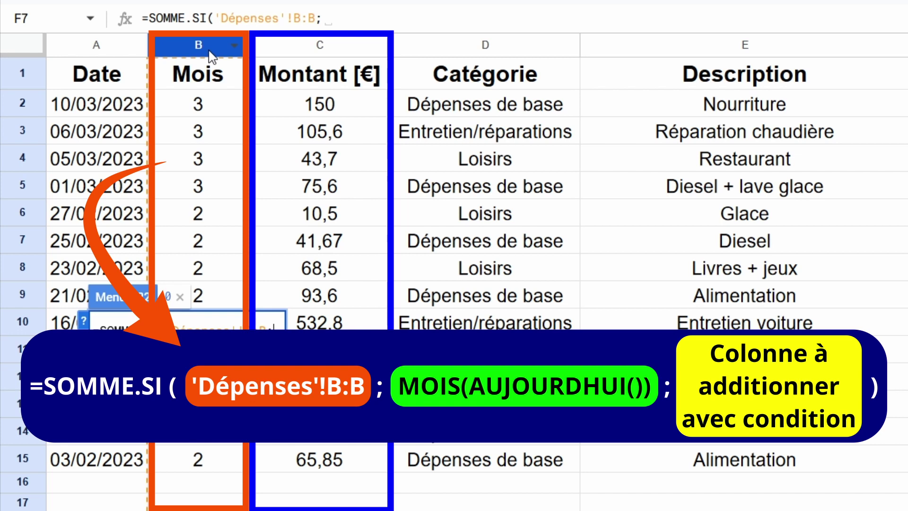
type("MOIS")
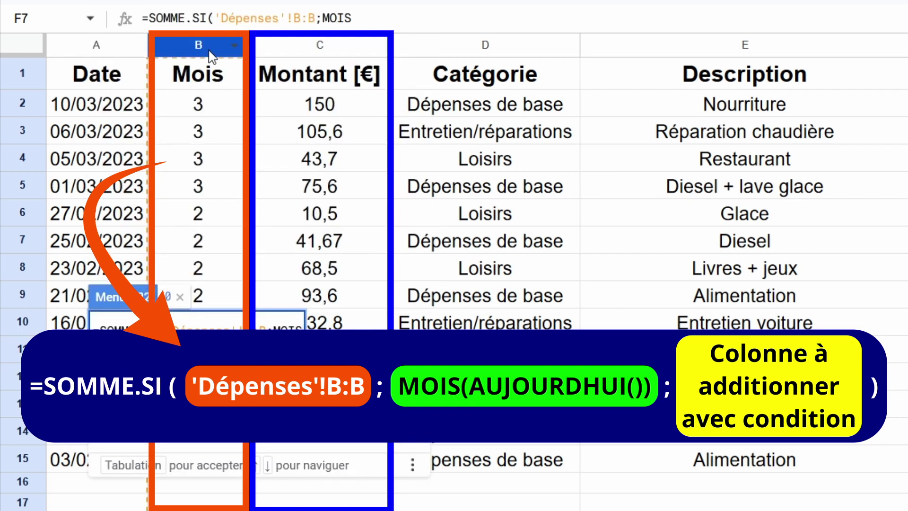
type("(")
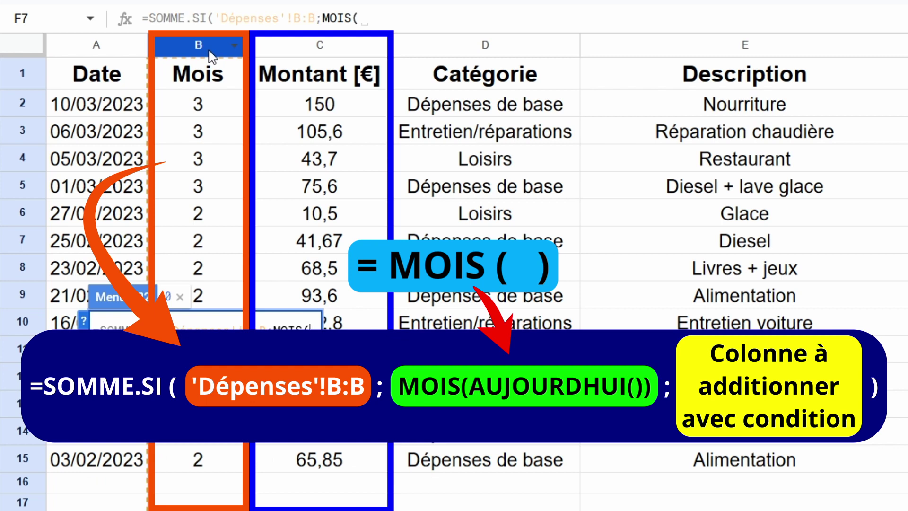
type("AUJ")
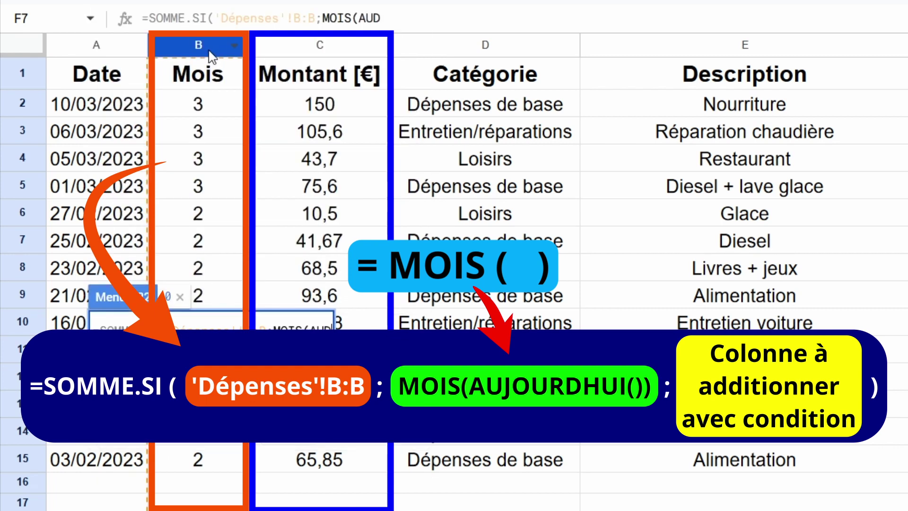
type("OURDHUI(")
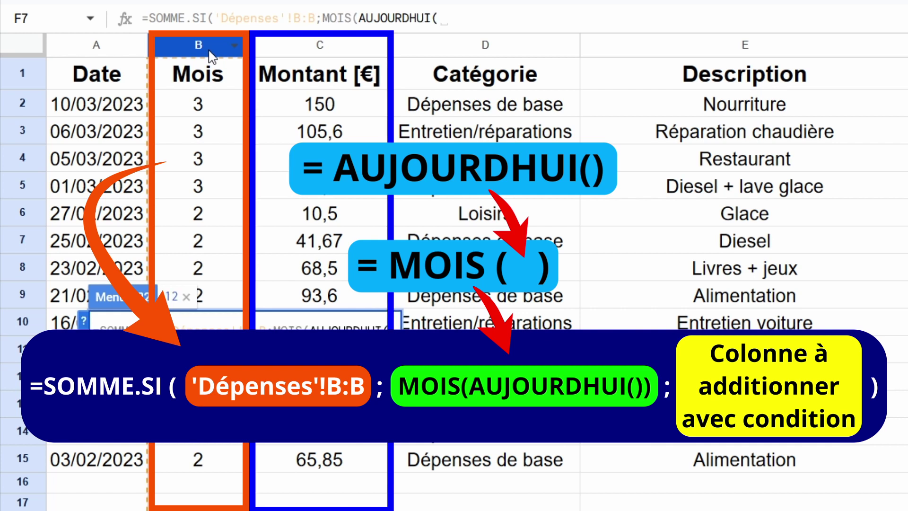
type(")")
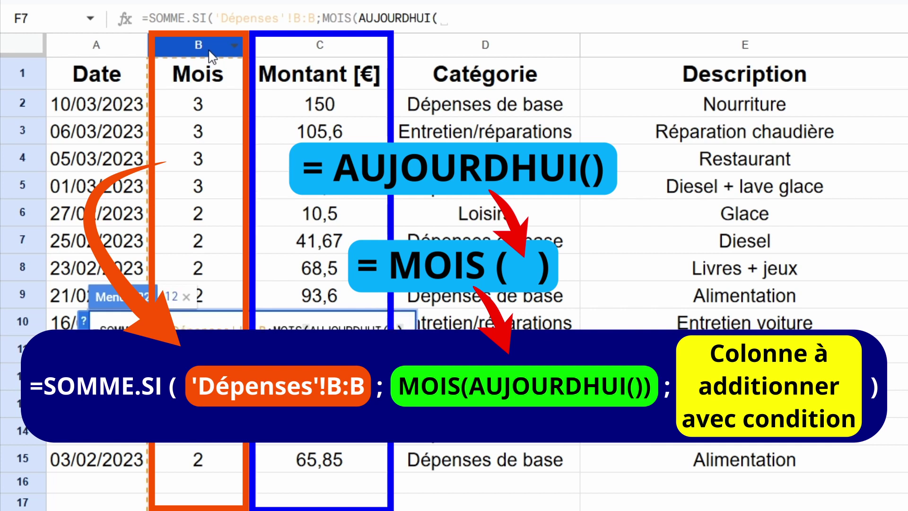
type("));")
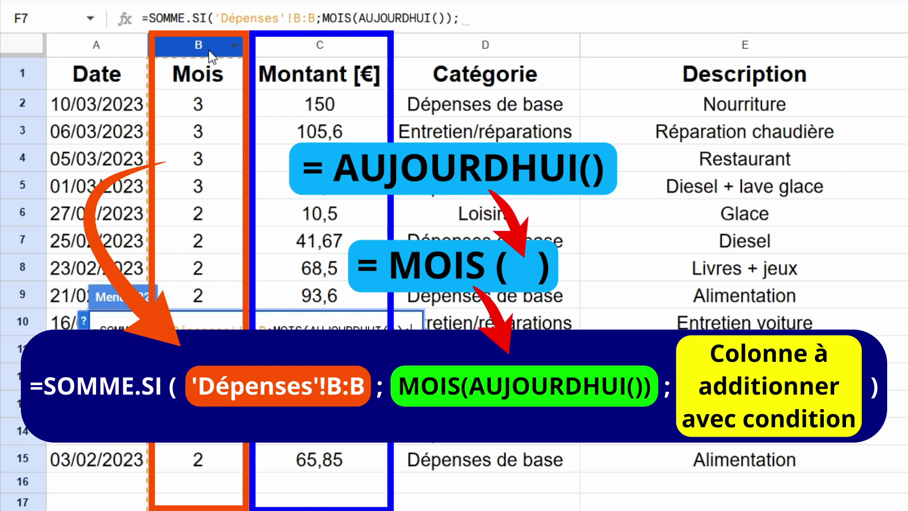
left_click(293, 46)
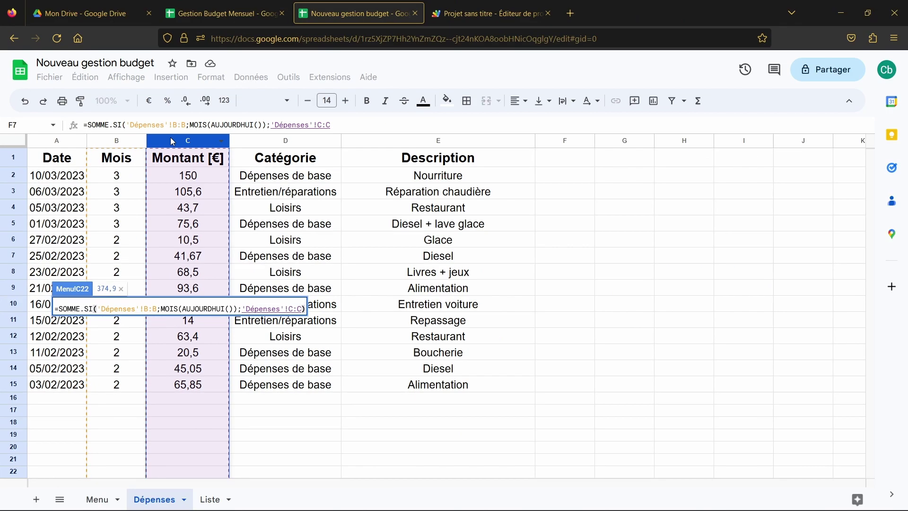
Step: Confirm the expenses formula and paste the AUJOURDHUI/FIN.MOIS status formula into C25, showing 108,97
key("Return")
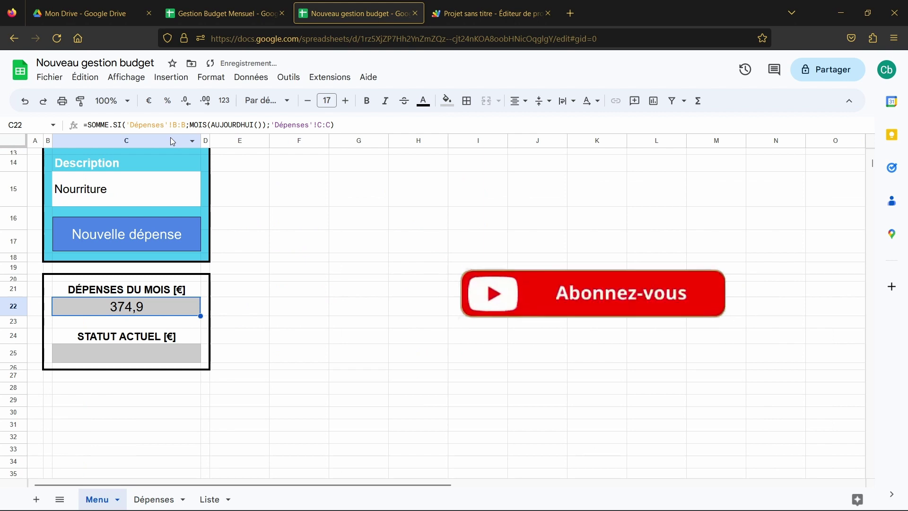
left_click(715, 350)
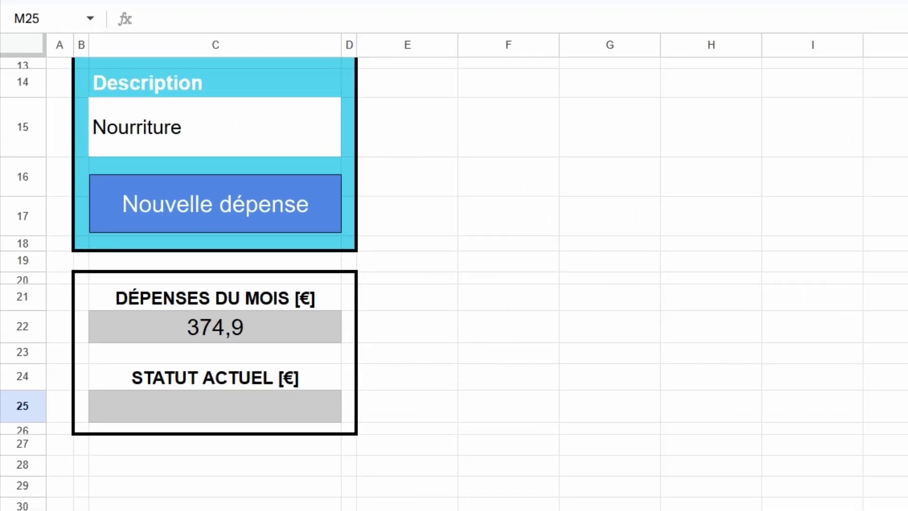
double_click(322, 411)
key("ctrl+v")
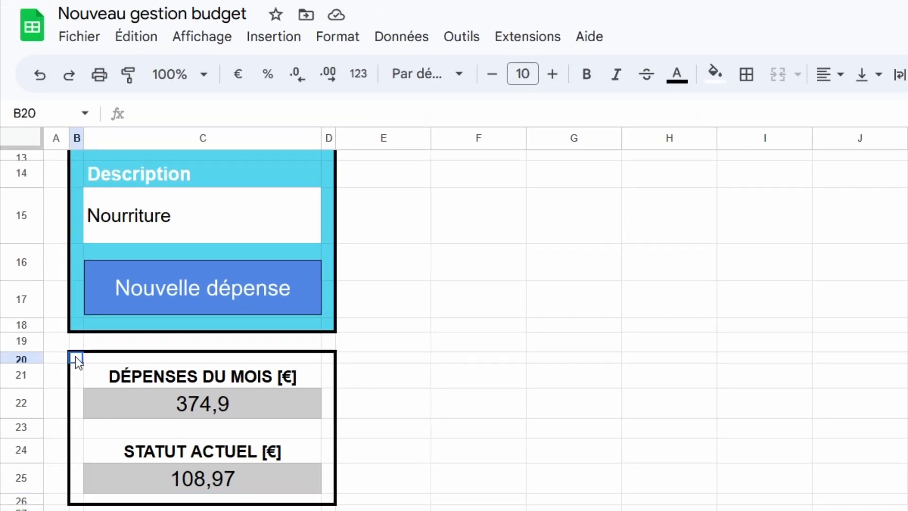
Step: Select B20:D21 and start a conditional formatting rule for it
left_click_drag(75, 356, 260, 387)
left_click_drag(324, 379, 329, 380)
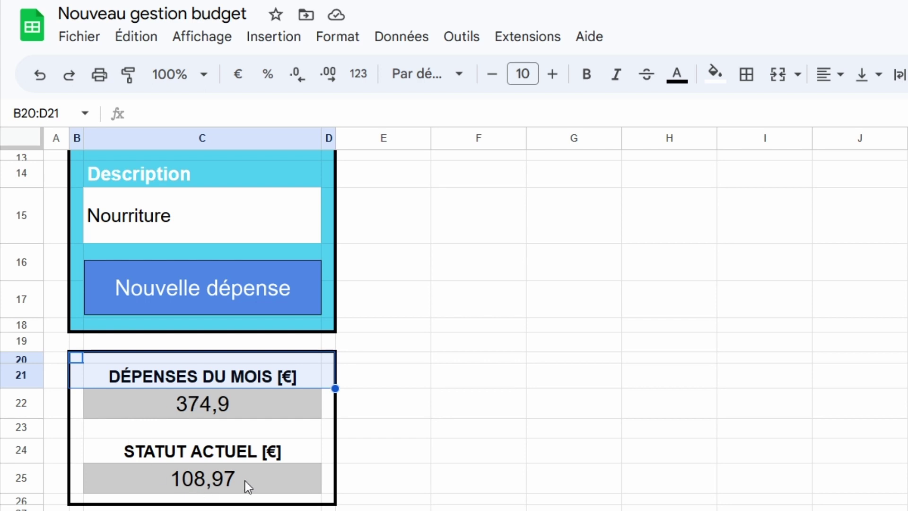
left_click(346, 49)
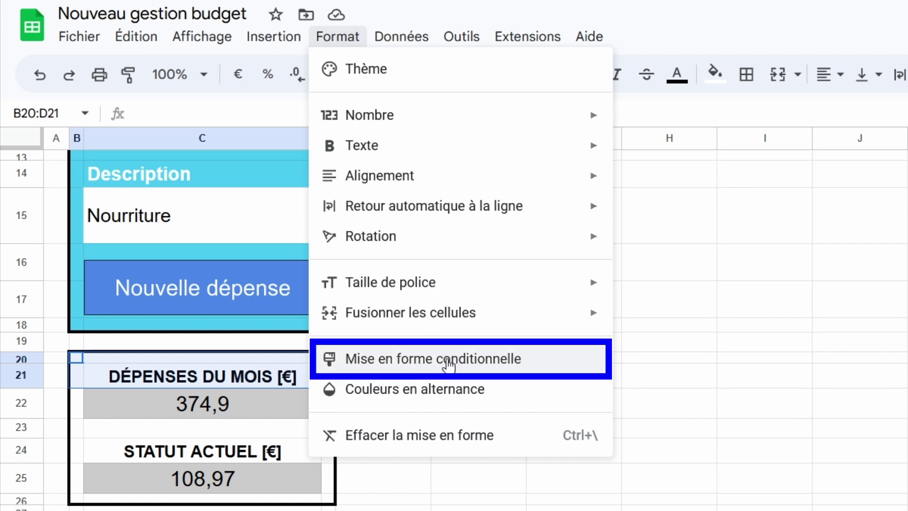
left_click(447, 360)
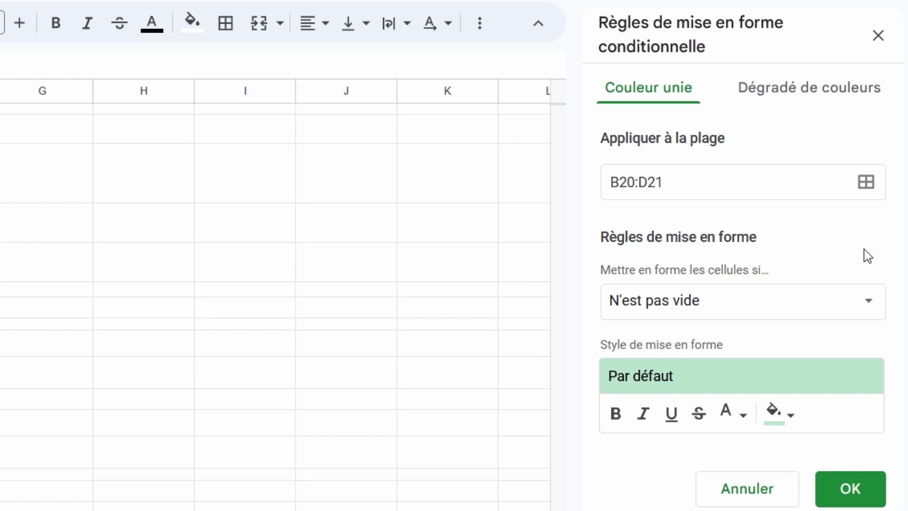
Step: Add B22, D22 and B23:D24 as extra ranges of the rule
left_click(866, 183)
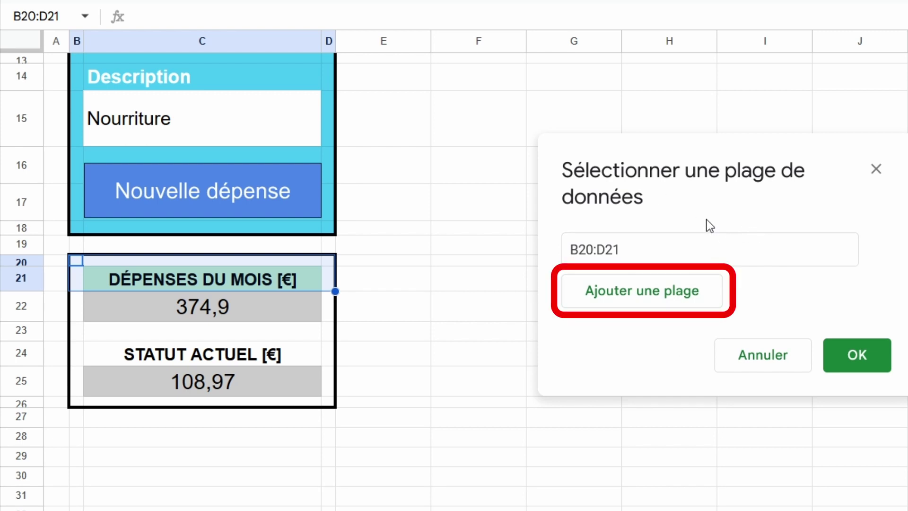
left_click(674, 292)
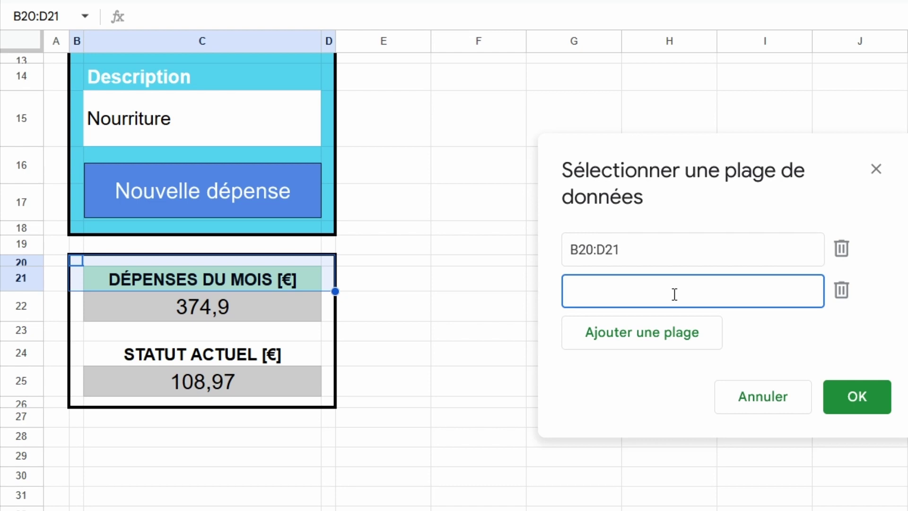
left_click(80, 314)
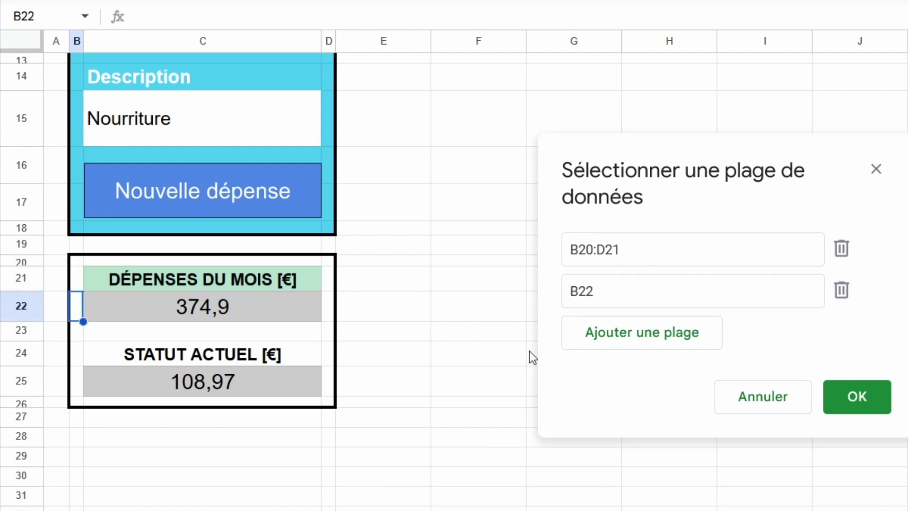
left_click(628, 338)
left_click(335, 308)
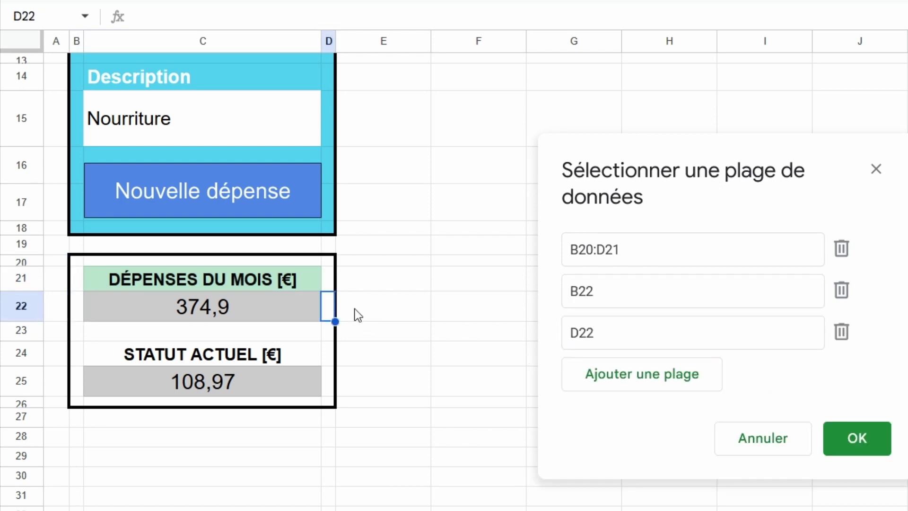
left_click(602, 394)
left_click_drag(84, 331, 329, 353)
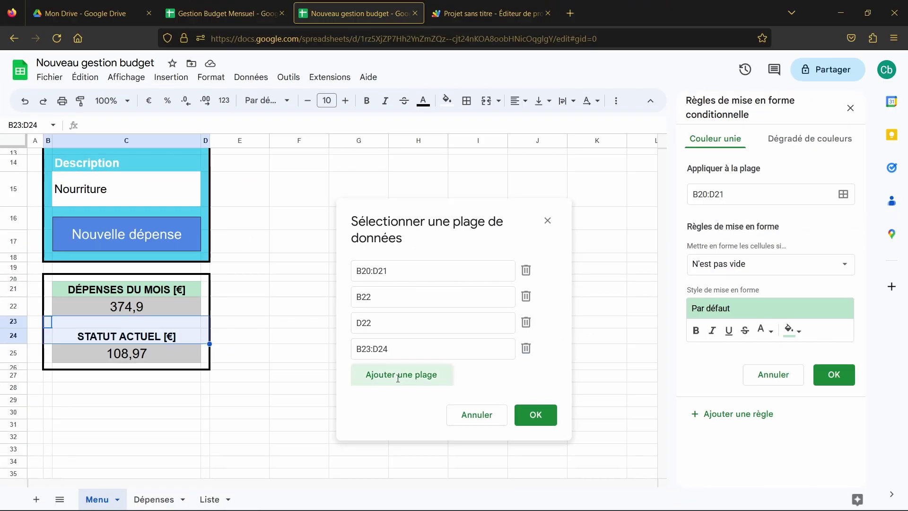
Step: Add B25, D25 and B26:D26 to the rule's ranges and confirm the list
left_click(378, 375)
left_click(47, 354)
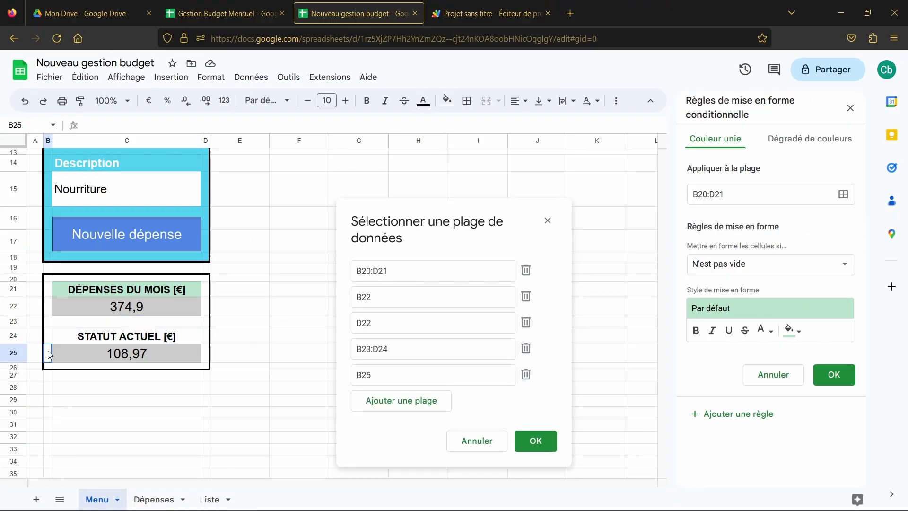
left_click(426, 401)
left_click(205, 353)
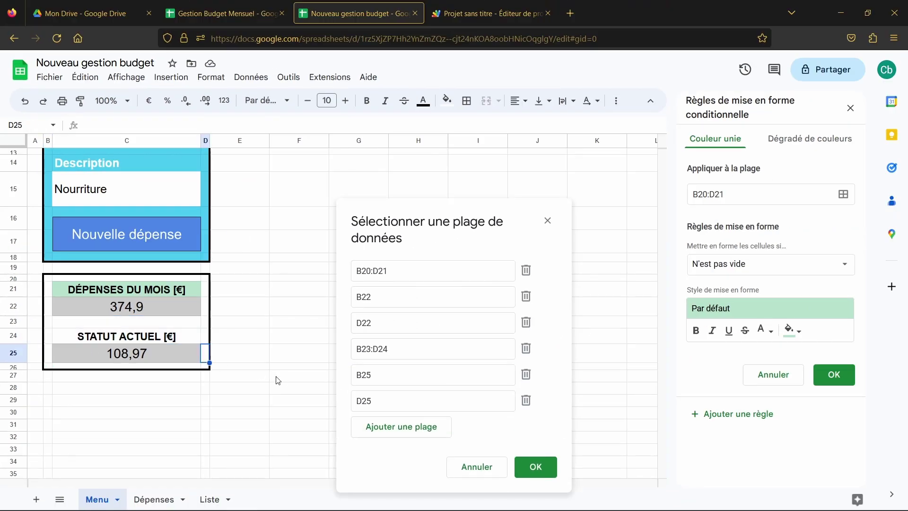
left_click(425, 421)
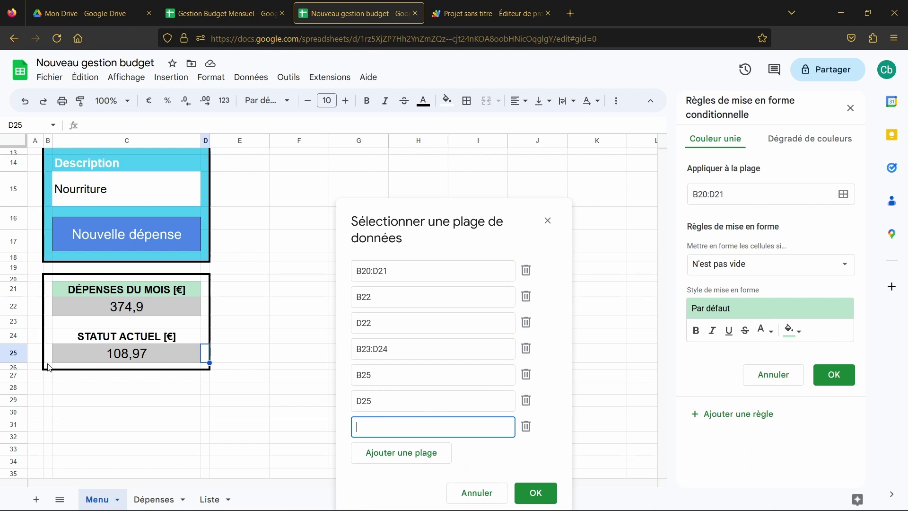
left_click_drag(48, 367, 208, 373)
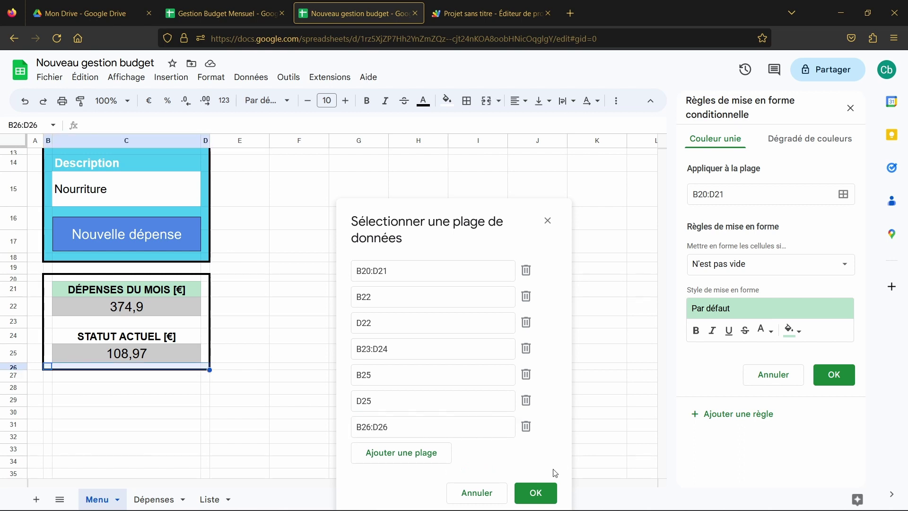
left_click(543, 492)
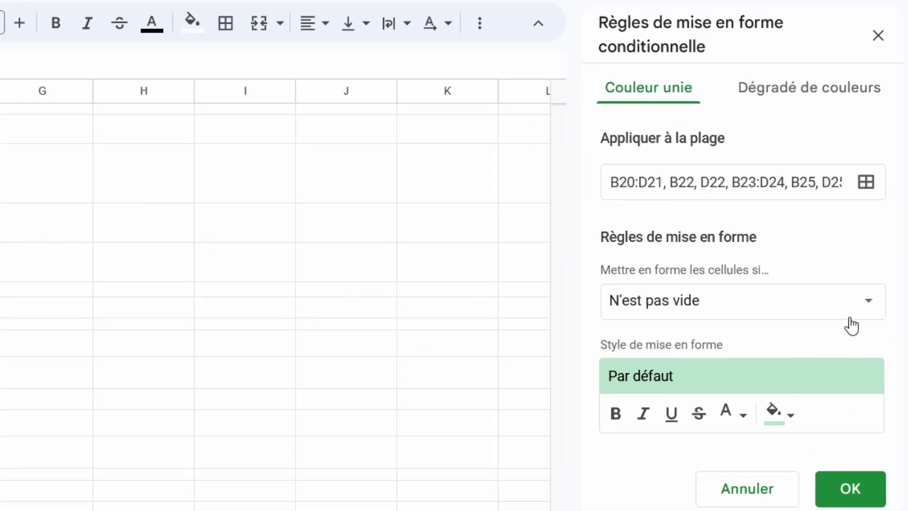
Step: Set the rule condition to the custom formula =$C$25>=0
left_click(868, 313)
scroll(777, 224, "down", 5)
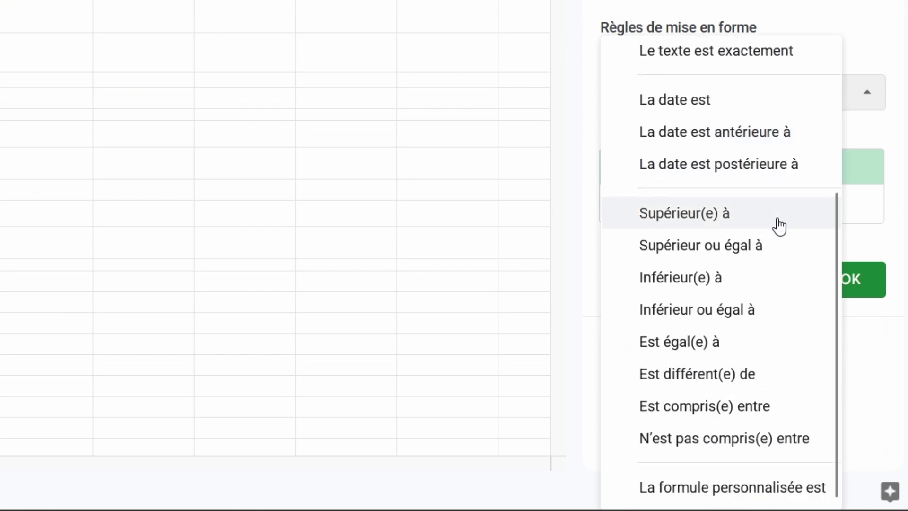
left_click(740, 489)
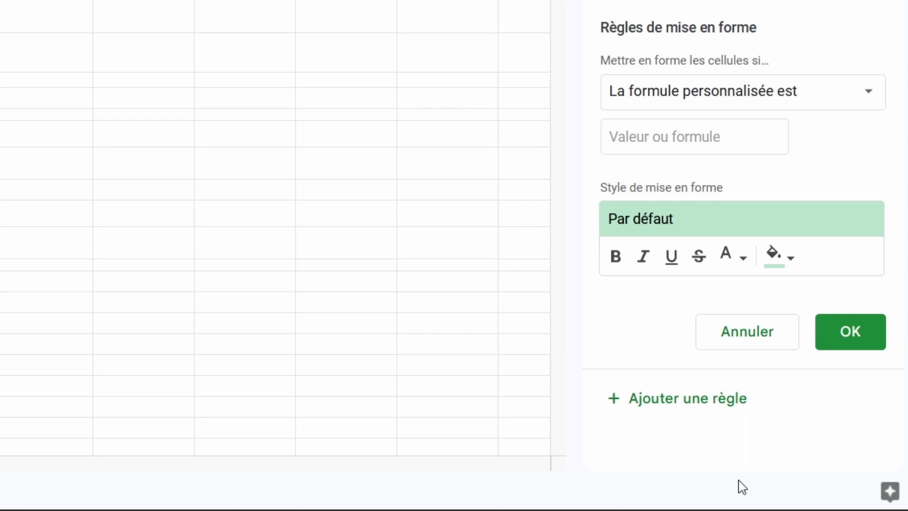
left_click(729, 144)
type("=")
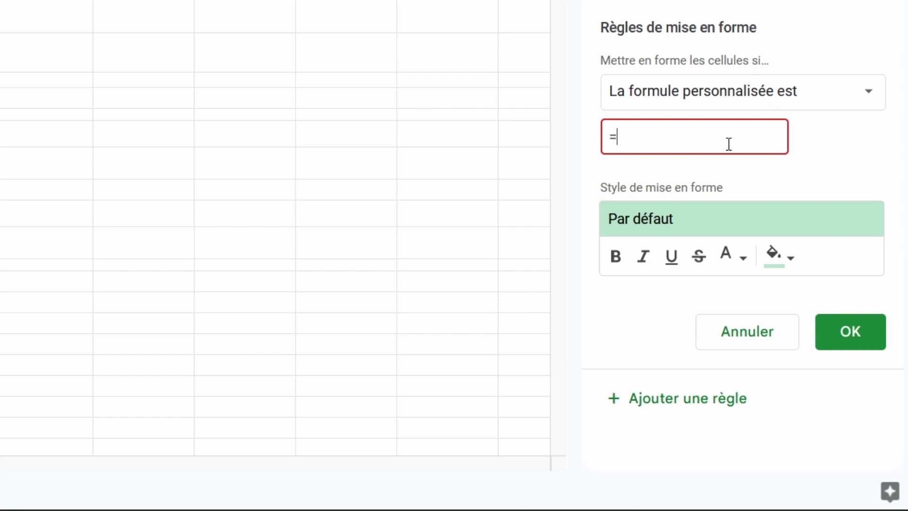
type("$C$")
type("25")
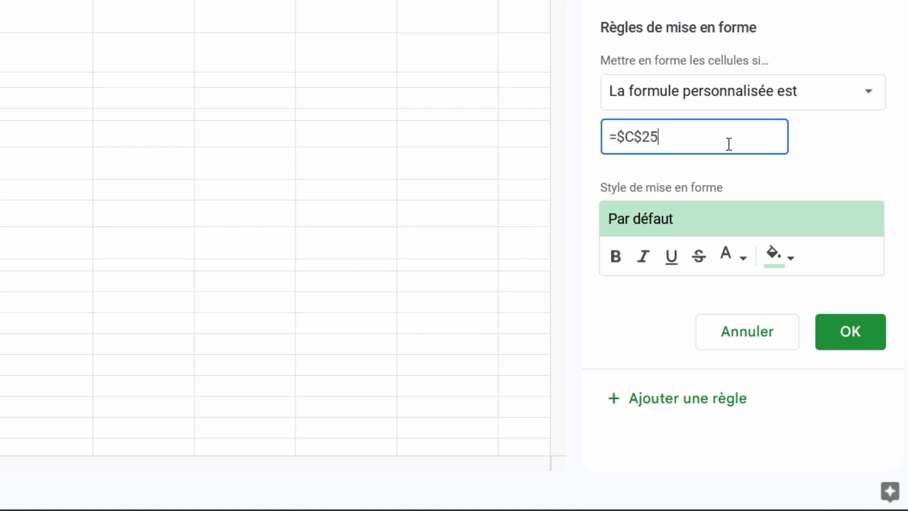
type(">=")
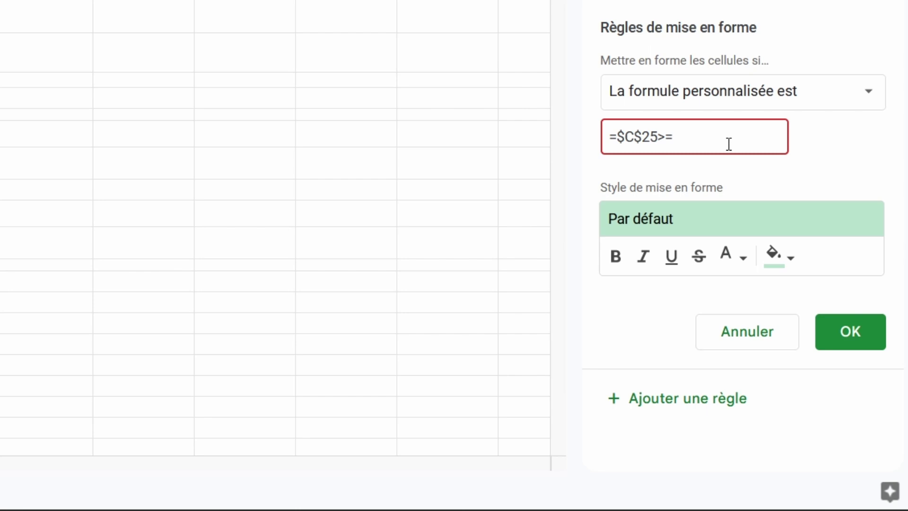
type("0")
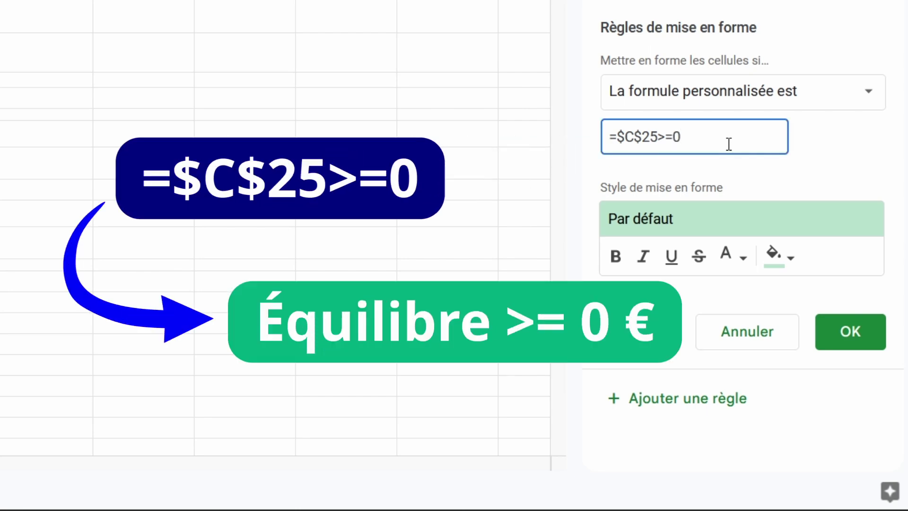
Step: Give the =$C$25>=0 rule a bright green fill and save it
left_click(859, 185)
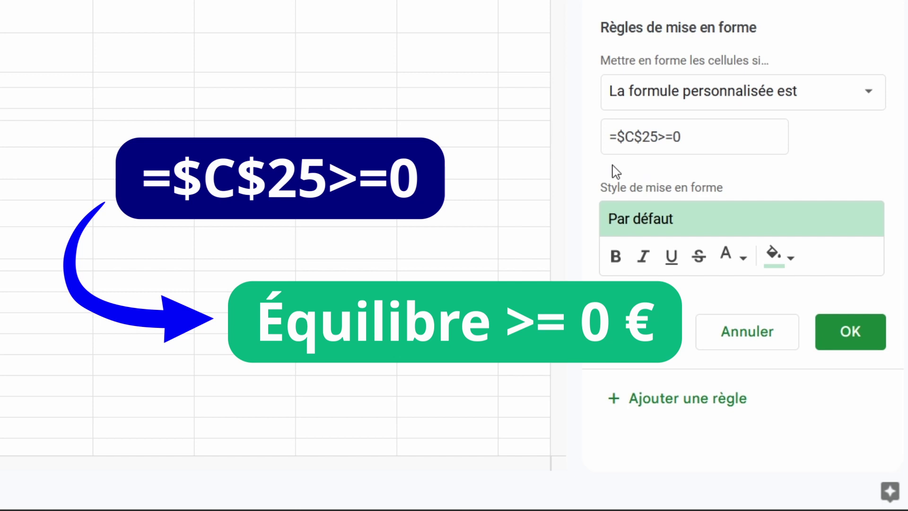
left_click(789, 256)
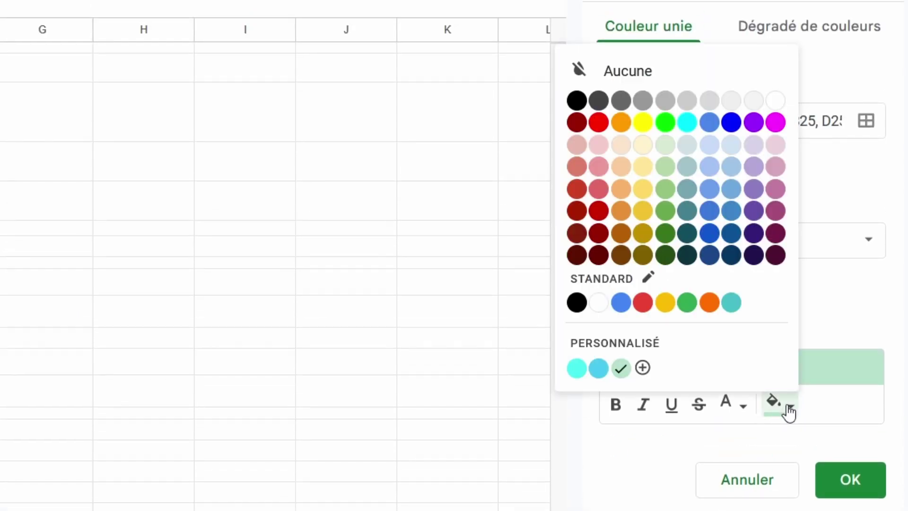
left_click(667, 124)
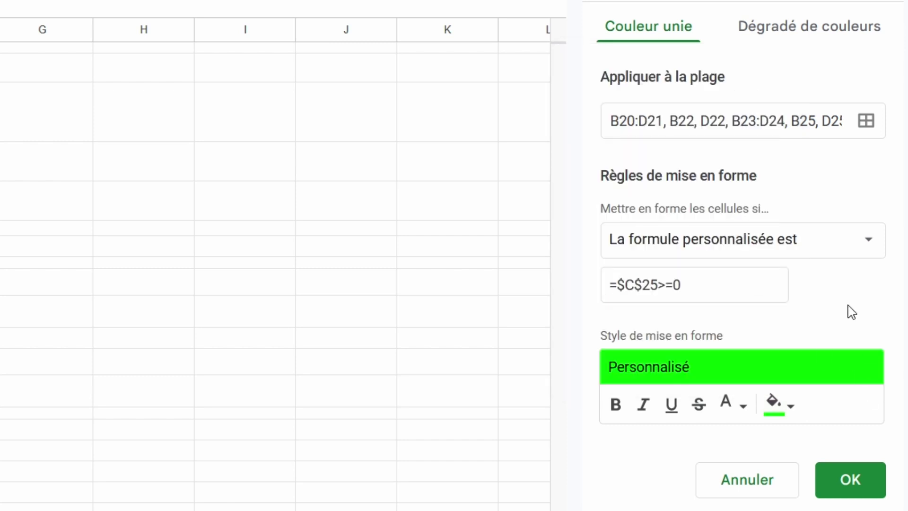
left_click(848, 481)
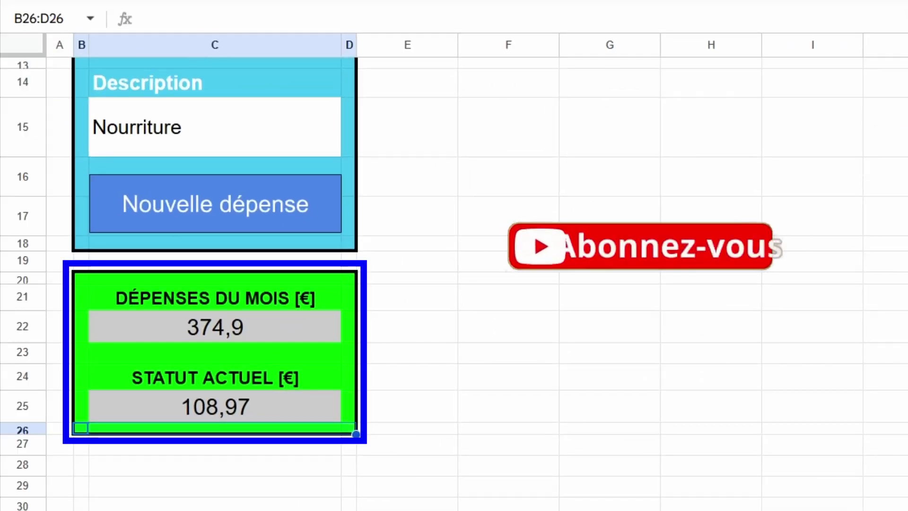
left_click(884, 377)
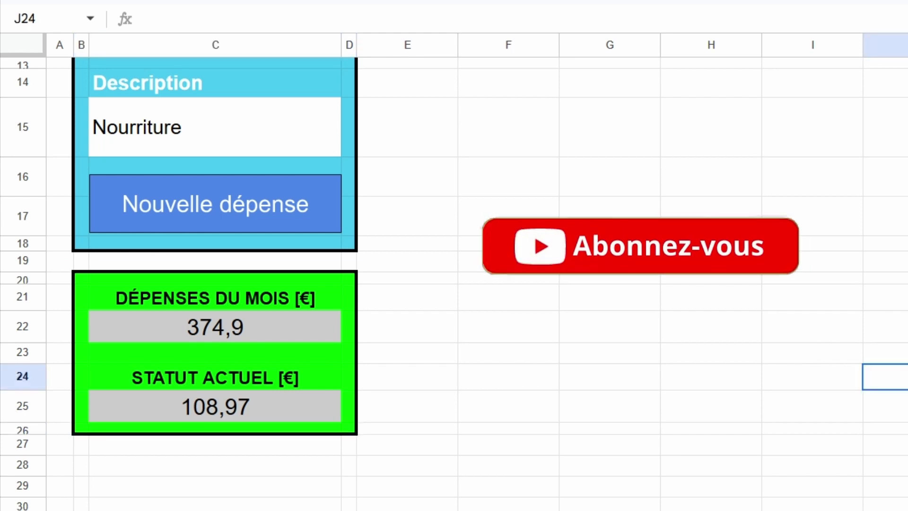
left_click_drag(79, 277, 343, 303)
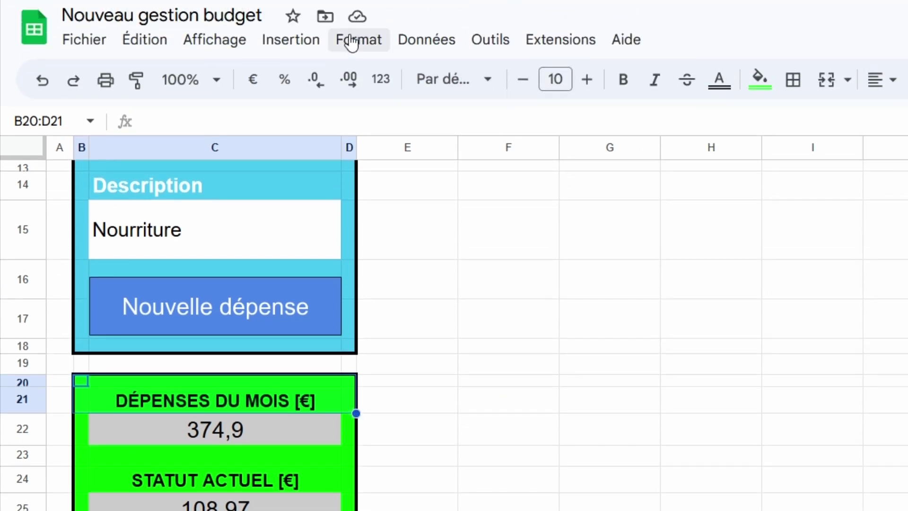
left_click(355, 40)
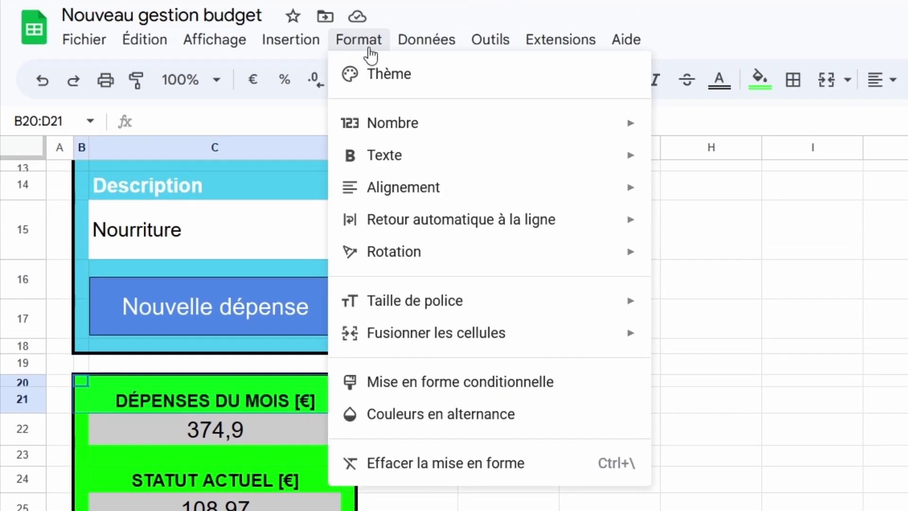
Step: Add a new conditional formatting rule on B20:D21 and include B22:B26 as a range
mouse_move(459, 382)
left_click(465, 382)
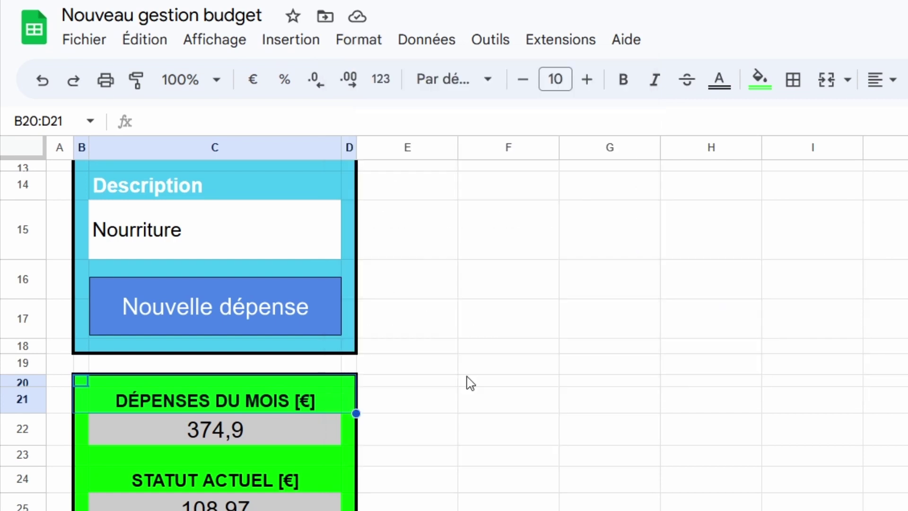
left_click(702, 172)
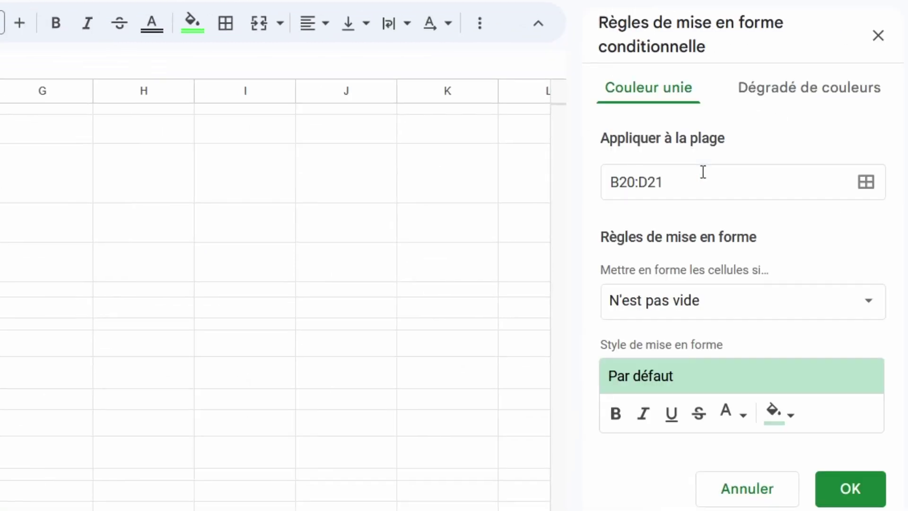
left_click(866, 184)
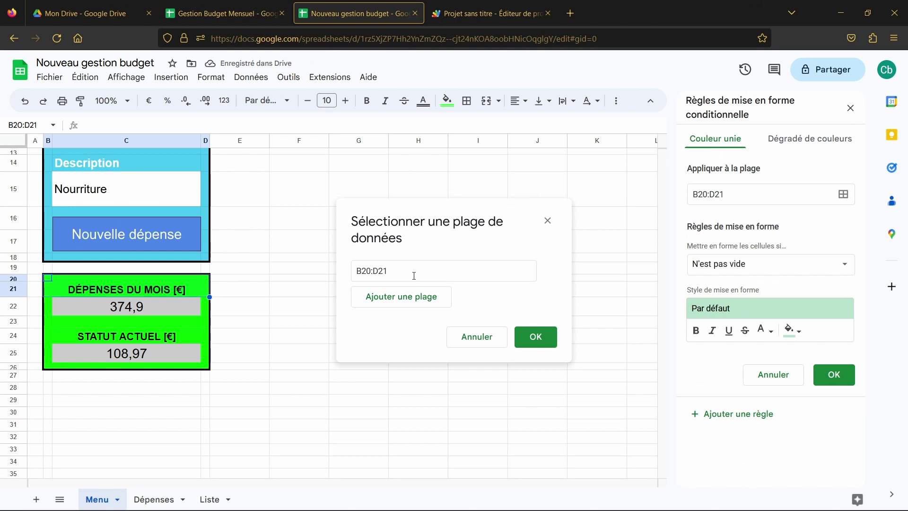
left_click(404, 297)
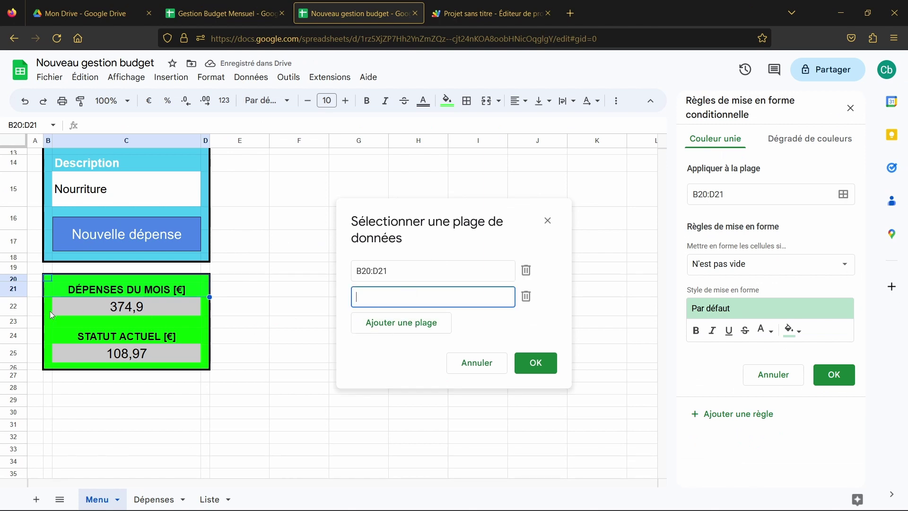
left_click_drag(49, 310, 51, 369)
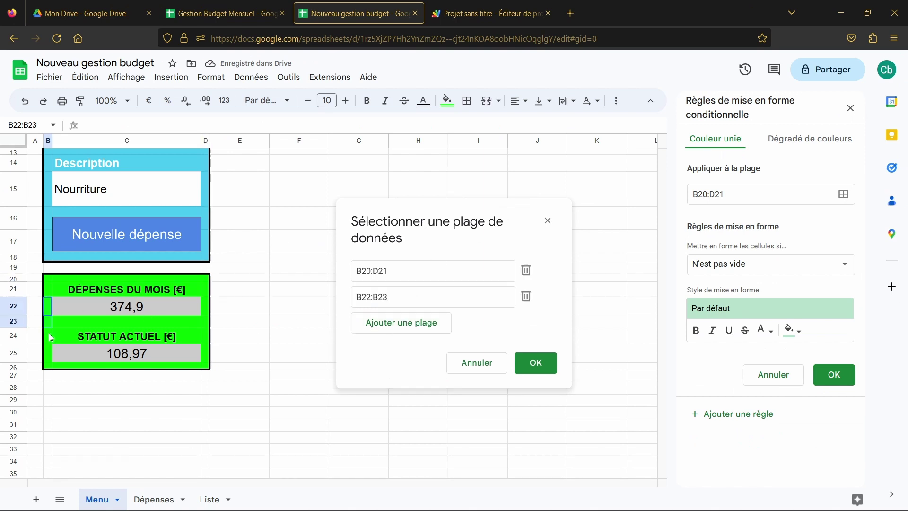
Step: Add D22:D26, C23:C24 and C26 to the new rule's ranges and confirm
left_click(378, 324)
left_click_drag(205, 308, 207, 366)
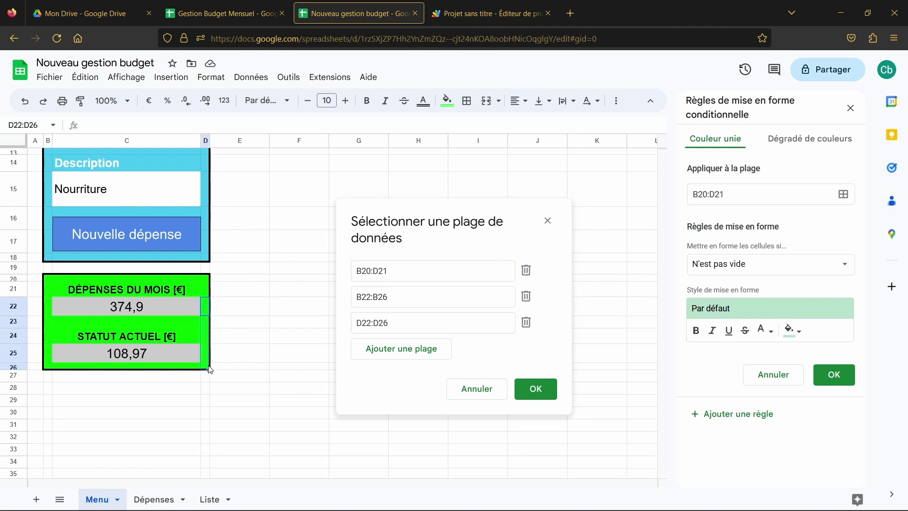
left_click(373, 350)
left_click_drag(66, 324, 70, 336)
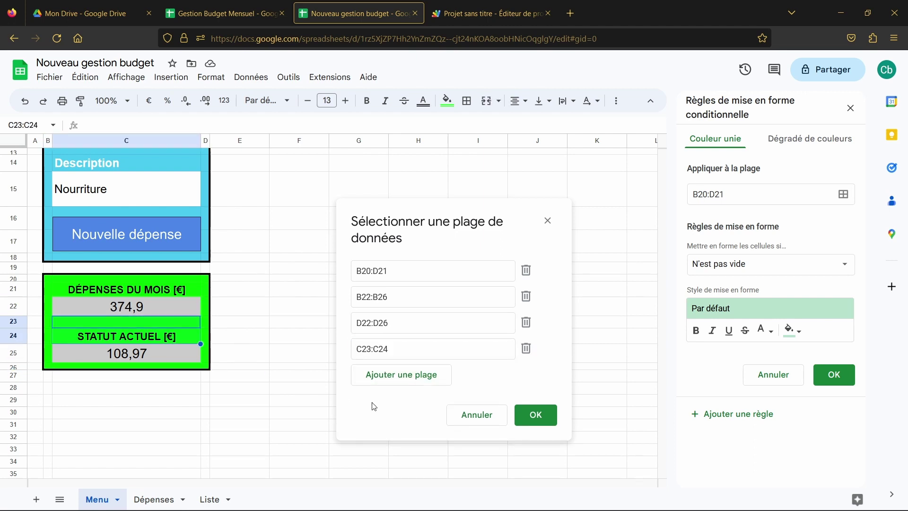
left_click(388, 375)
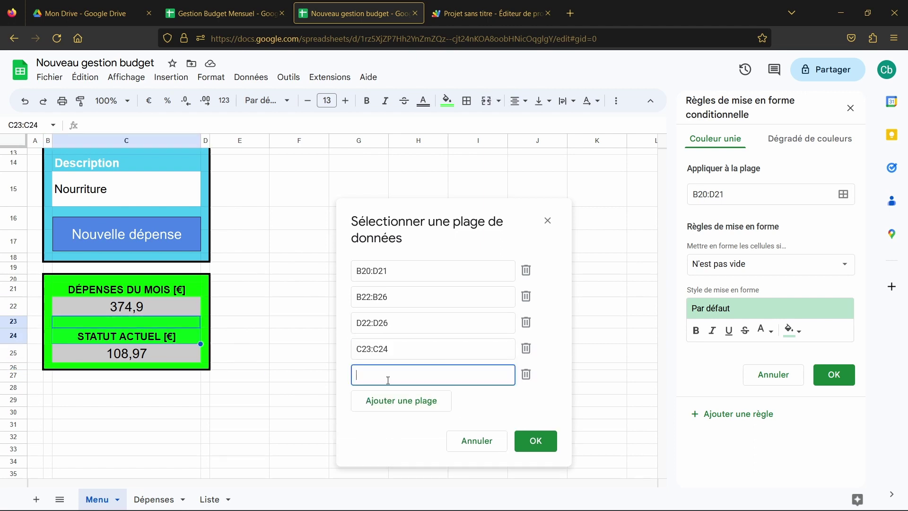
left_click(174, 368)
left_click(534, 440)
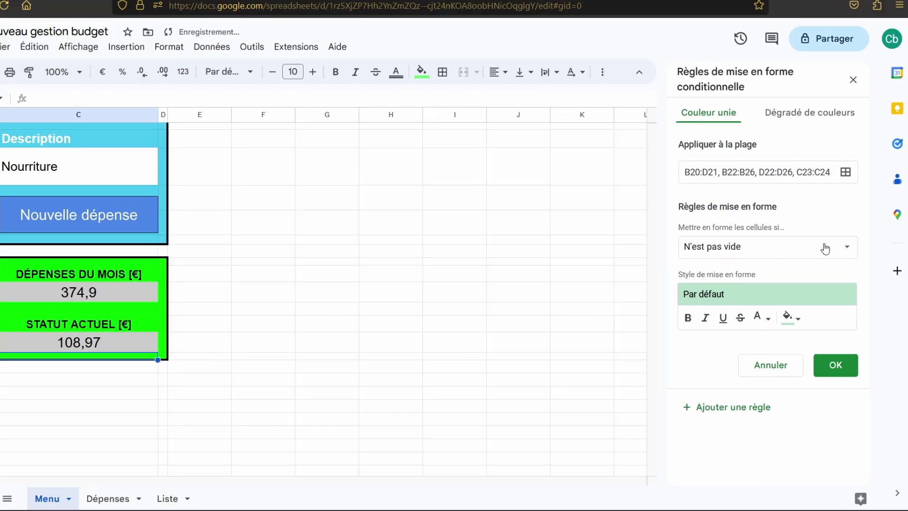
Step: Switch the rule's condition to 'La formule personnalisée est' and enter =$C$25<0
left_click(770, 263)
scroll(756, 331, "down", 3)
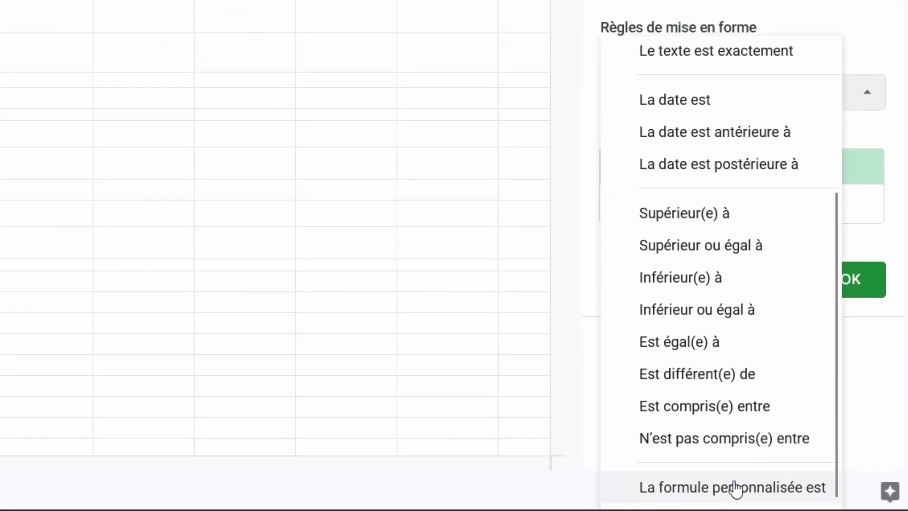
left_click(737, 488)
left_click(699, 144)
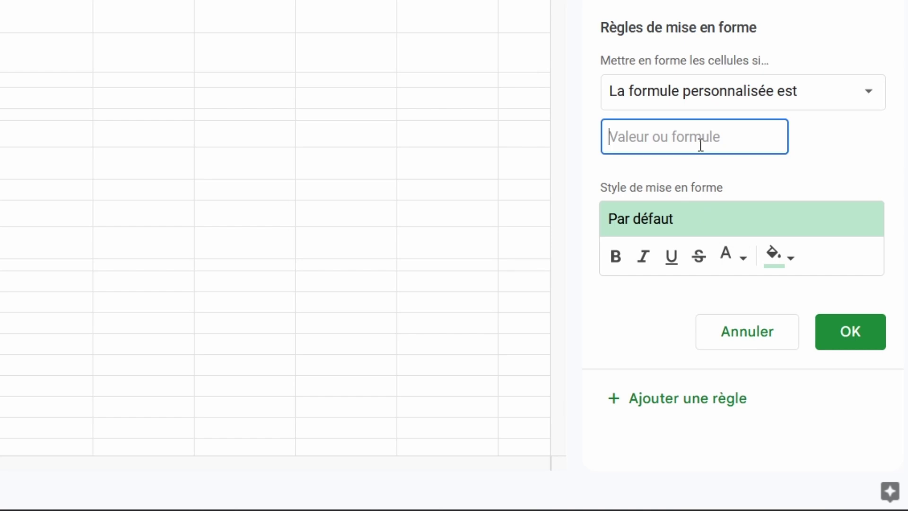
type("=")
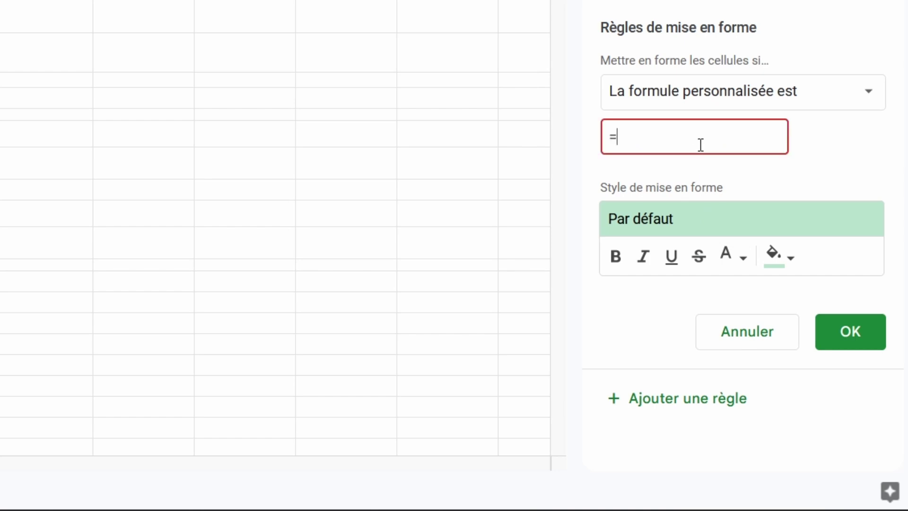
type("$C")
type("$25<")
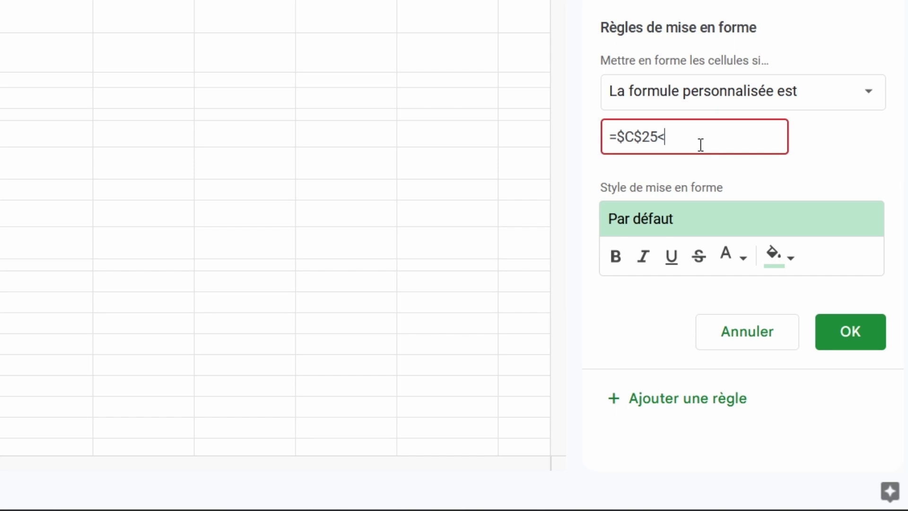
type("0")
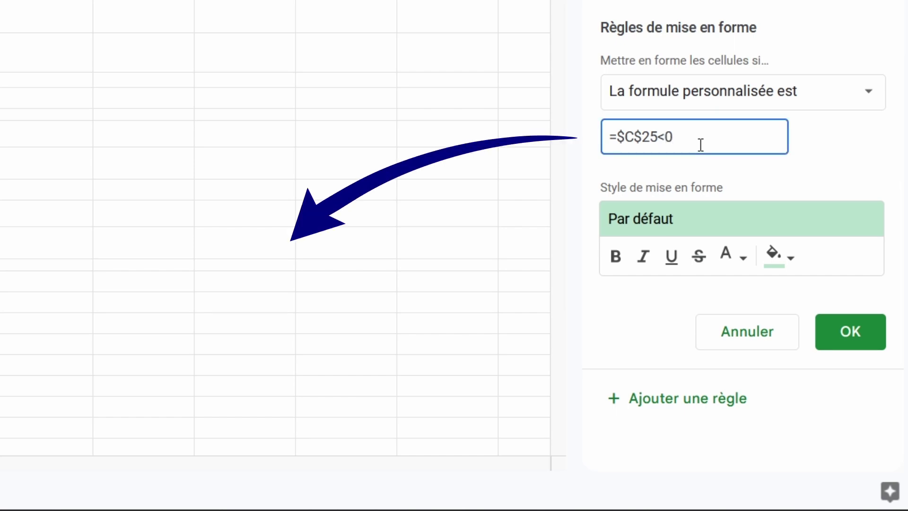
Step: Give the =$C$25<0 rule black text on a red fill and save it
left_click(843, 189)
left_click(738, 258)
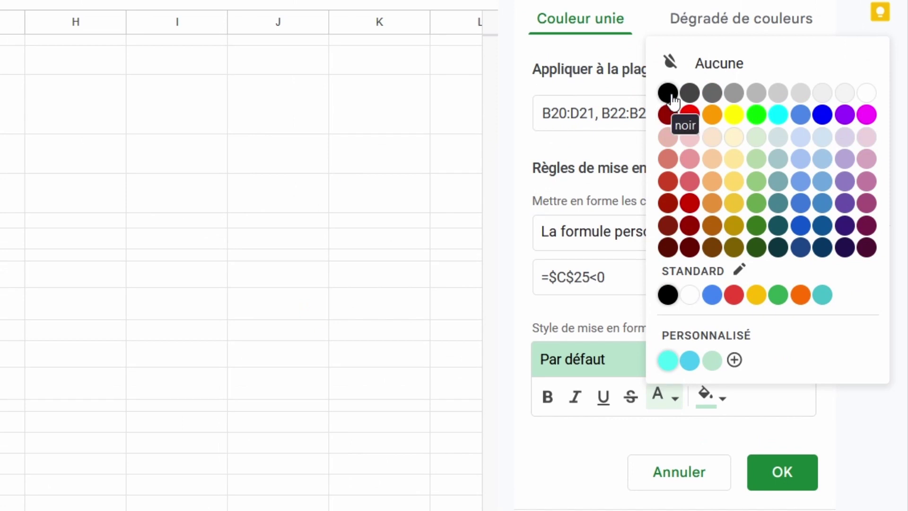
left_click(667, 93)
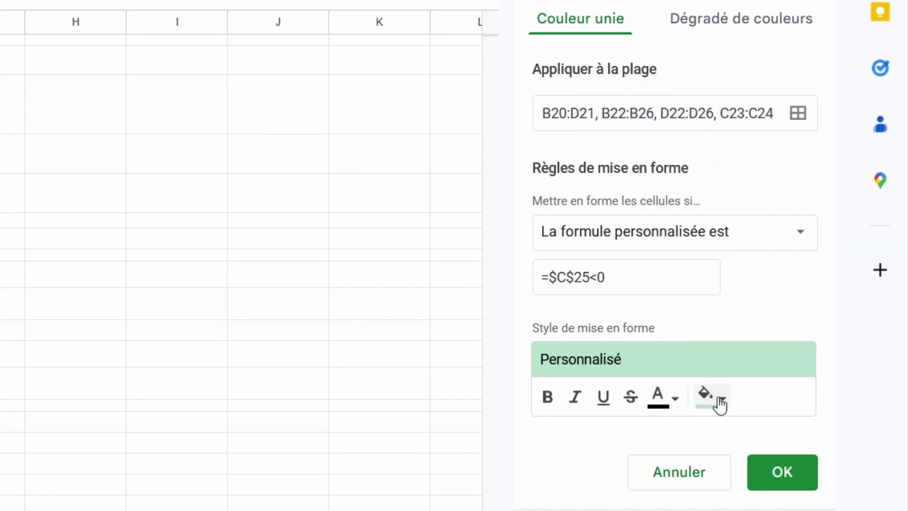
left_click(719, 402)
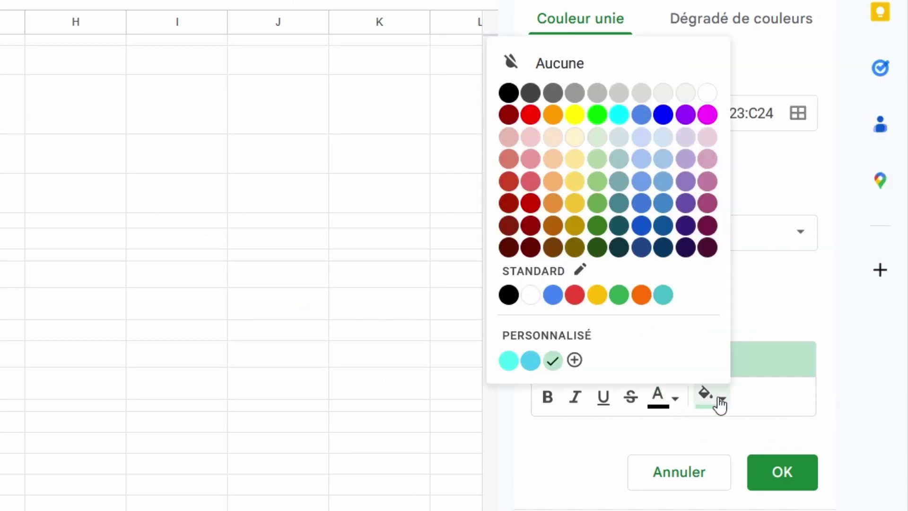
left_click(531, 115)
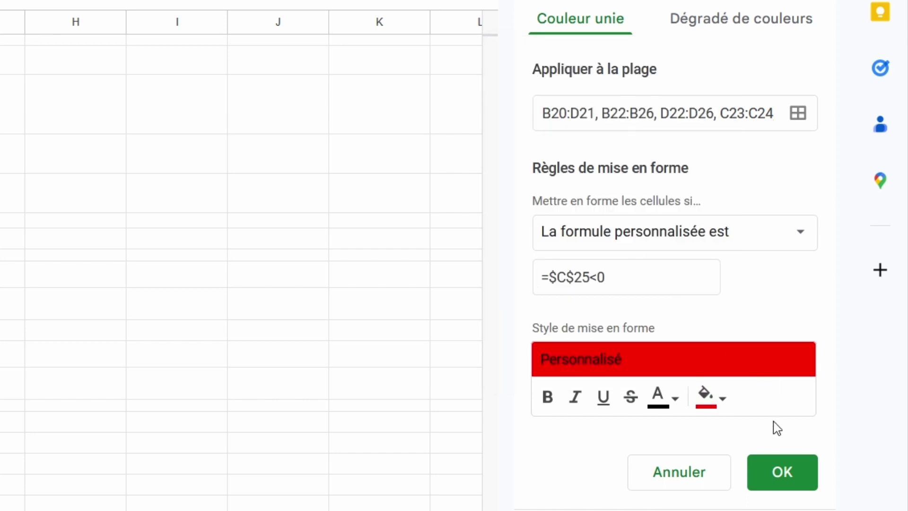
left_click(778, 474)
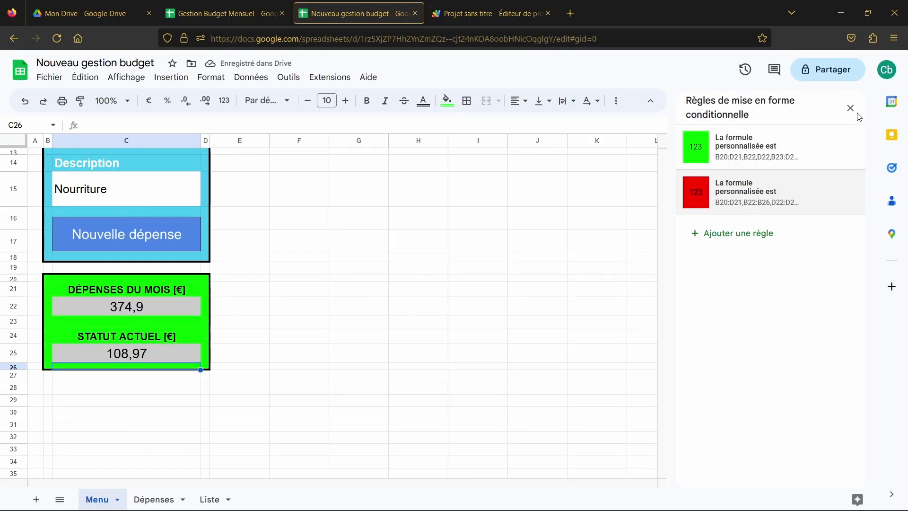
Step: Close the conditional formatting sidebar and deselect the summary box cells
left_click(850, 108)
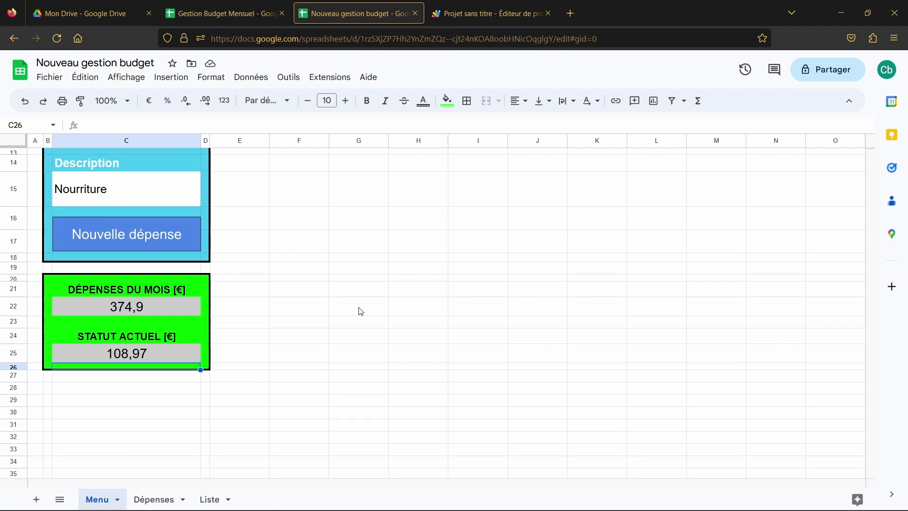
left_click(361, 311)
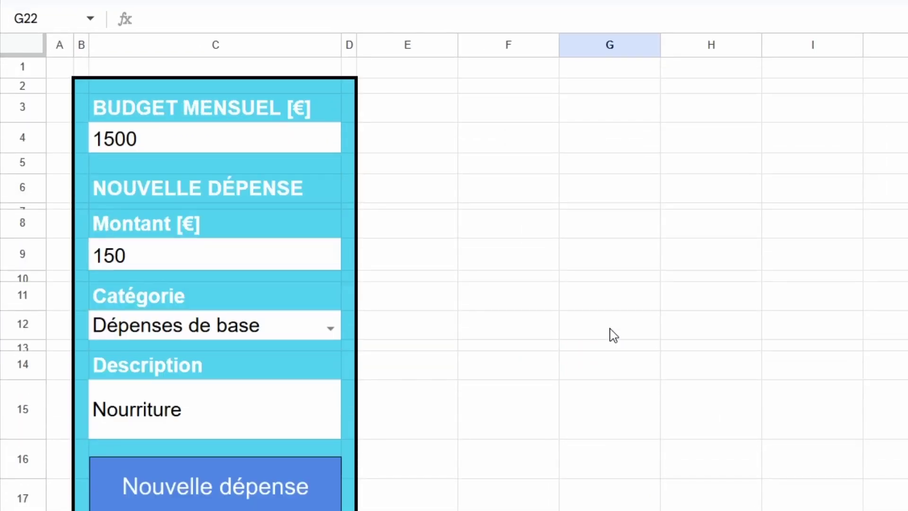
Step: Change the Montant amount in C9 from 150 to 200
double_click(147, 254)
left_click_drag(148, 253, 76, 262)
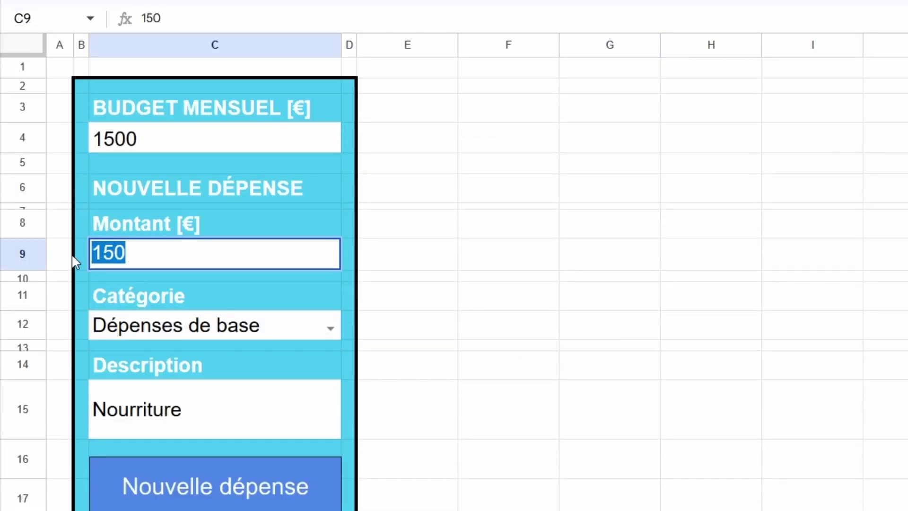
type("200")
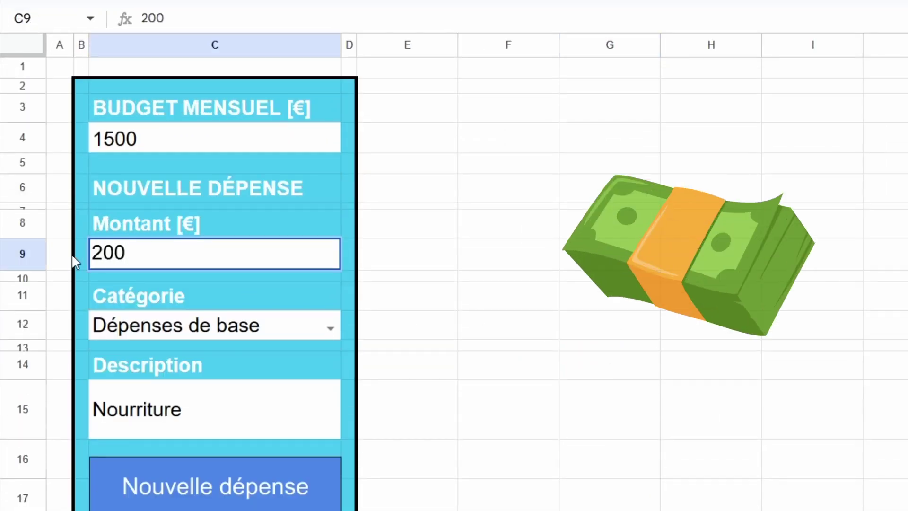
key("Return")
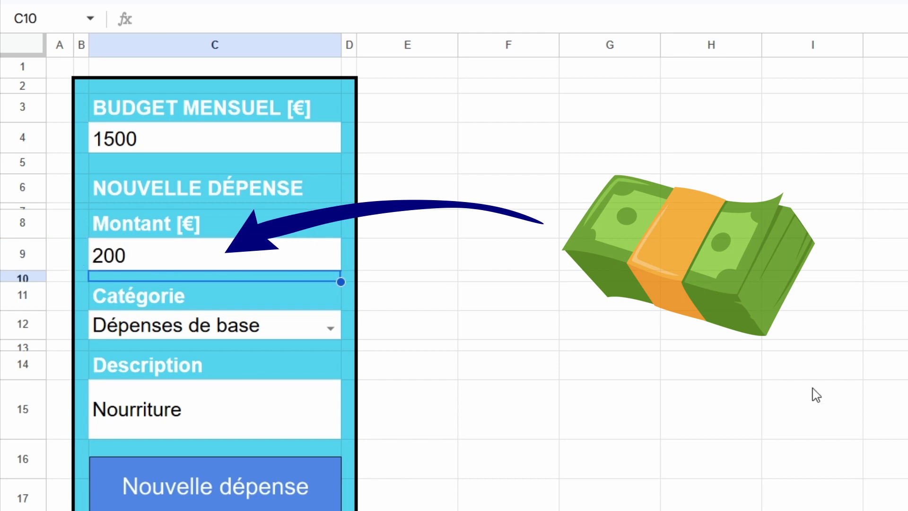
Step: Add the 200 € expense to the records with the Nouvelle dépense button
left_click(814, 394)
scroll(814, 392, "down", 3)
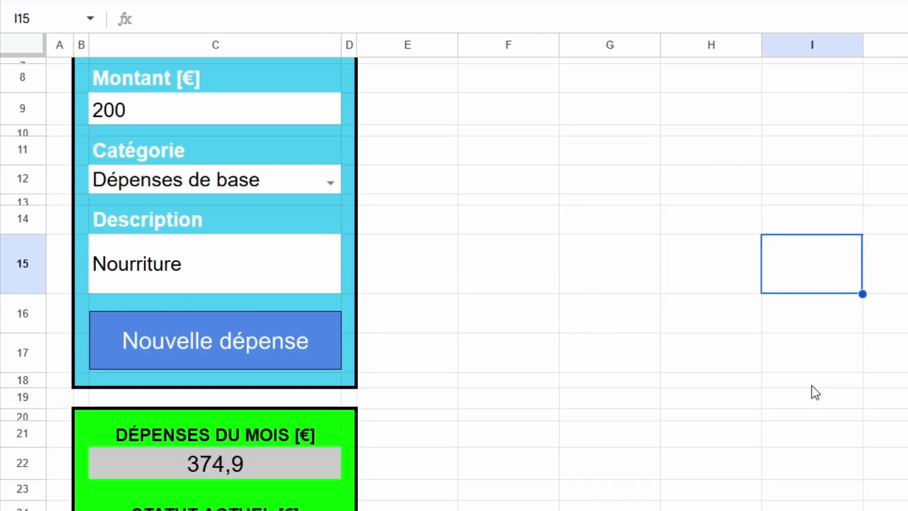
left_click(292, 353)
scroll(293, 350, "down", 3)
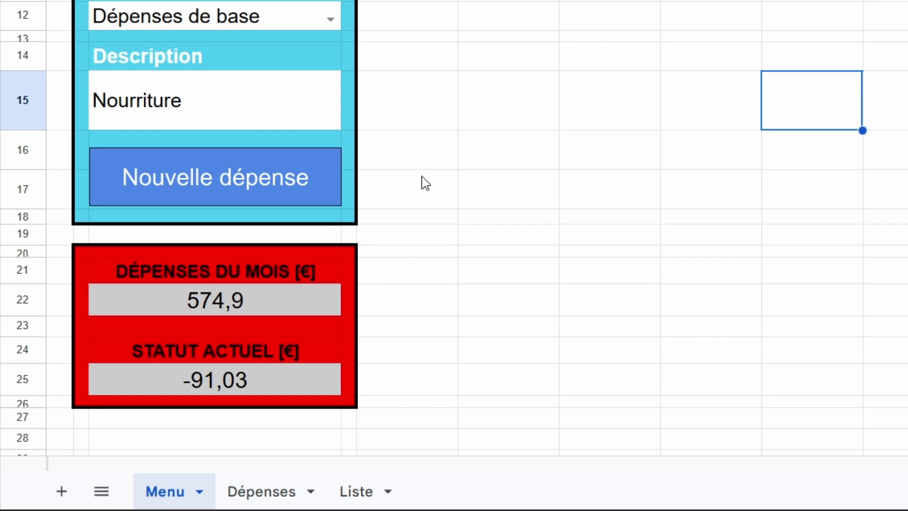
left_click(563, 178)
scroll(615, 151, "up", 3)
left_click(648, 103)
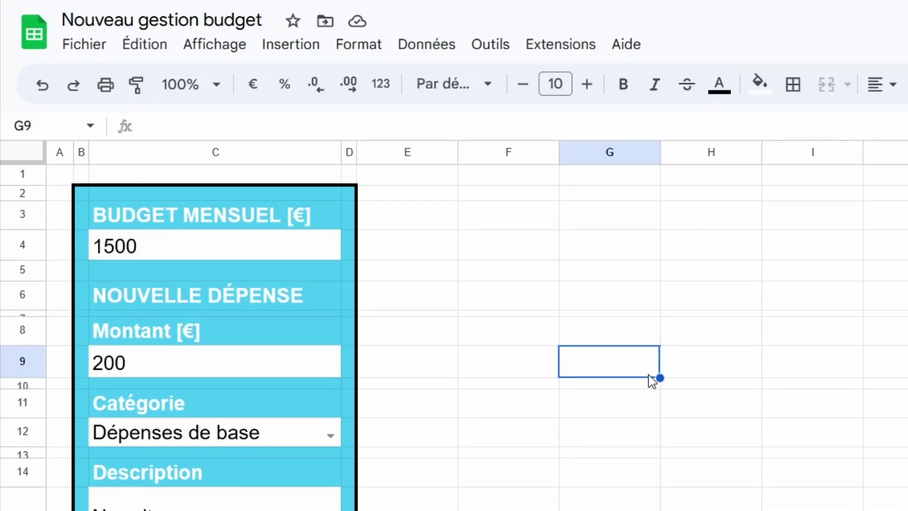
Step: Uncheck Quadrillage under Affichage > Afficher so the sheet shows no gridlines
left_click(159, 47)
mouse_move(241, 78)
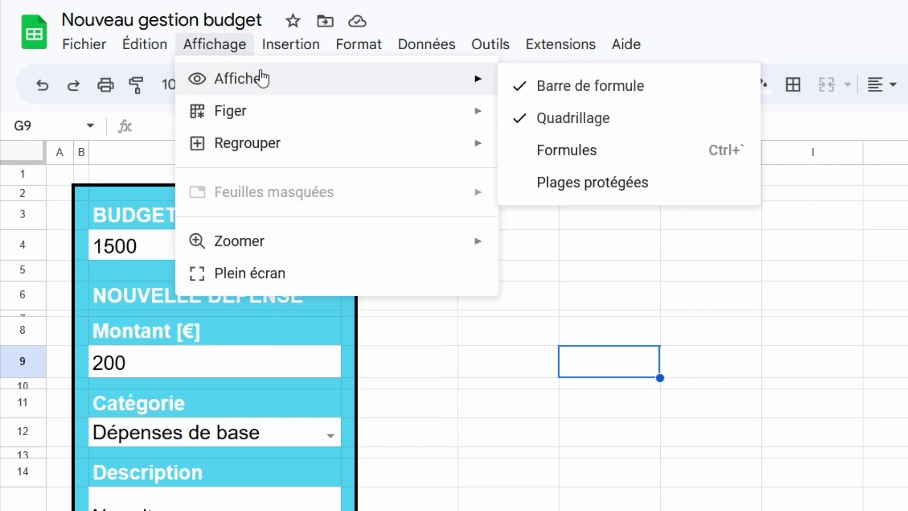
left_click(561, 118)
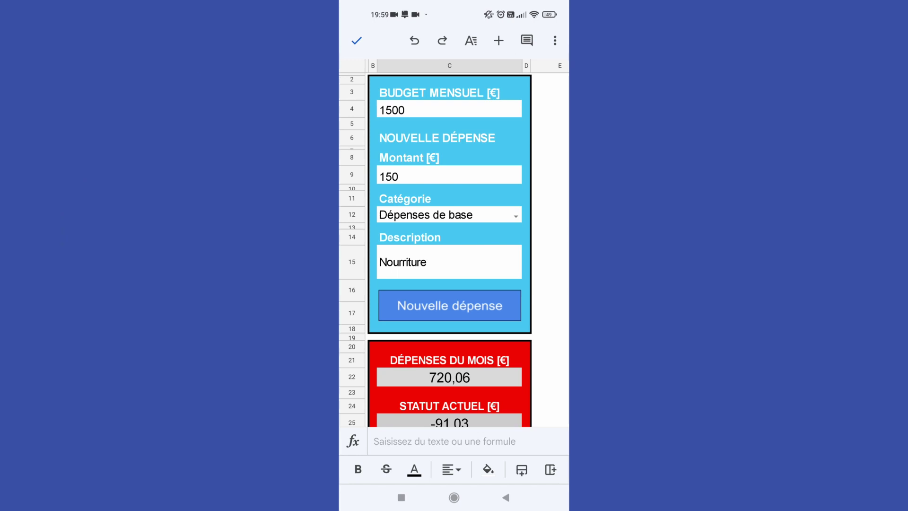
Step: On the phone, tap the Nouvelle dépense drawing, which only selects it
left_click(463, 305)
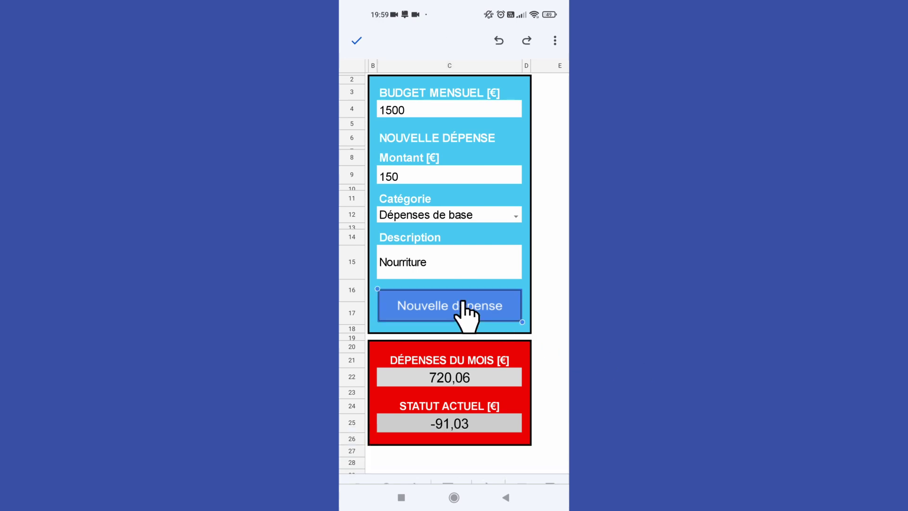